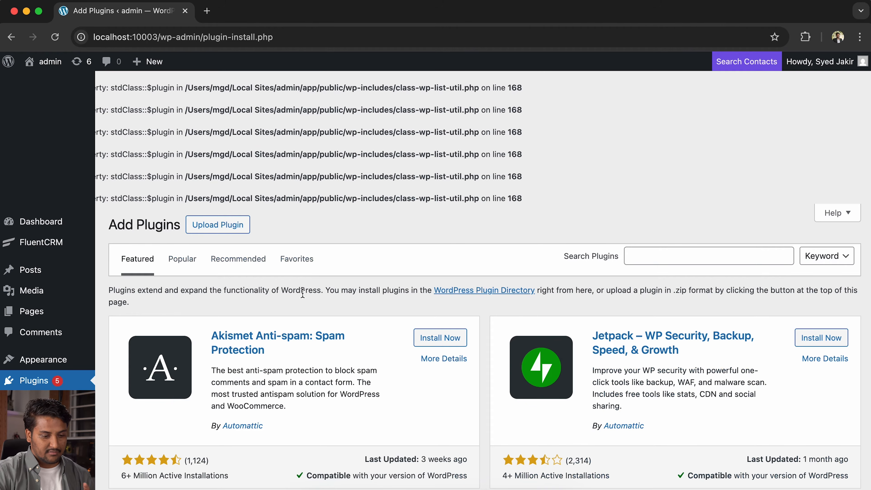
- Search plugins for 'Fluent SMTP', activate FluentSMTP and launch its Configure FluentSMTP setup
scroll(302, 293, "down", 5)
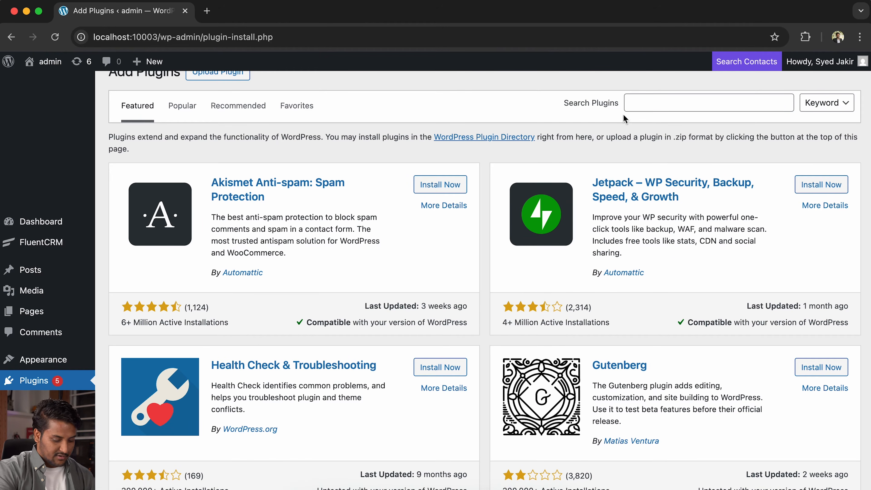
left_click(642, 102)
type("Fluent SMT")
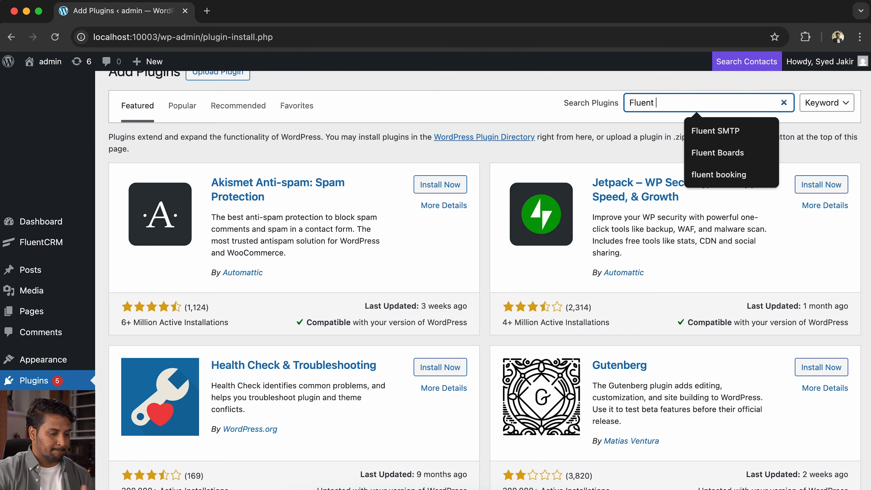
type("P")
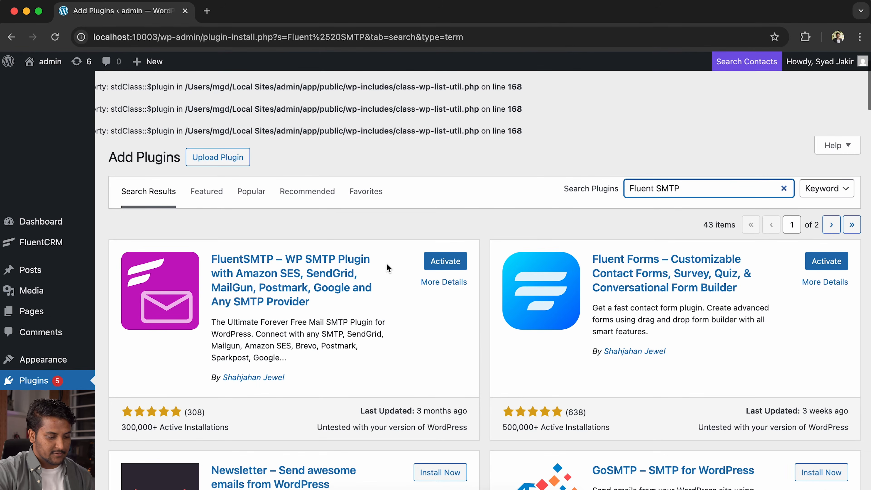
scroll(386, 267, "down", 5)
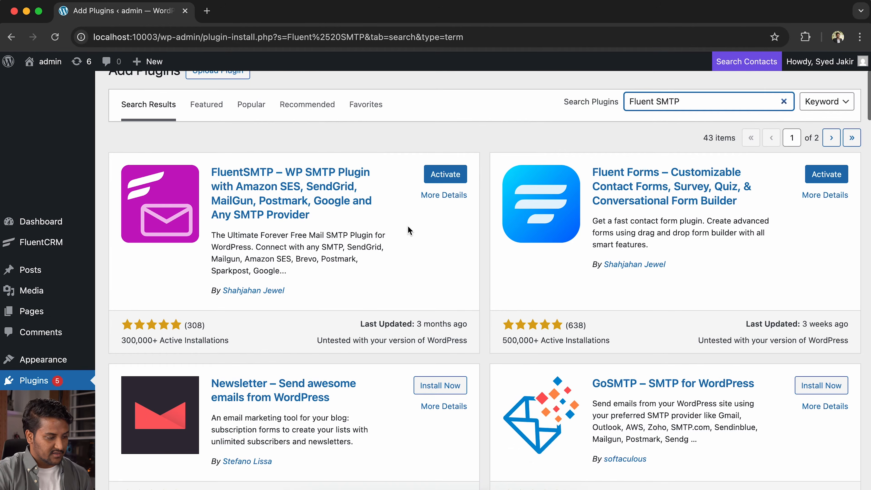
left_click(442, 175)
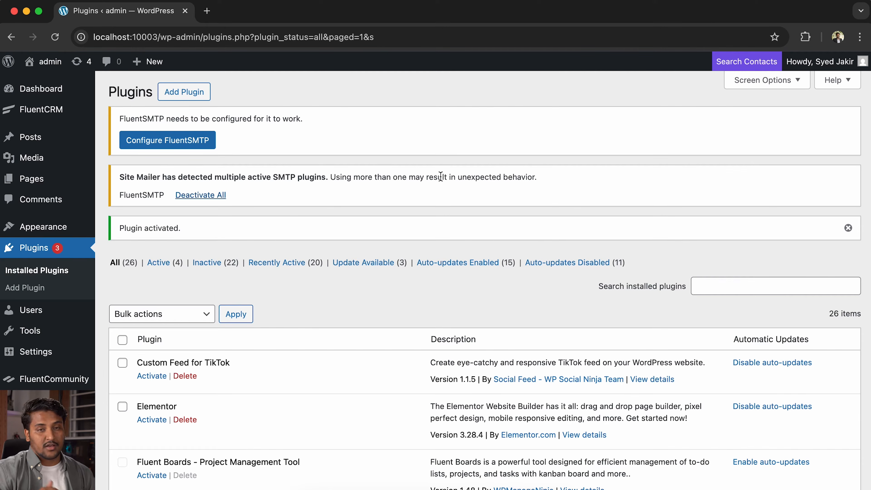
left_click(191, 142)
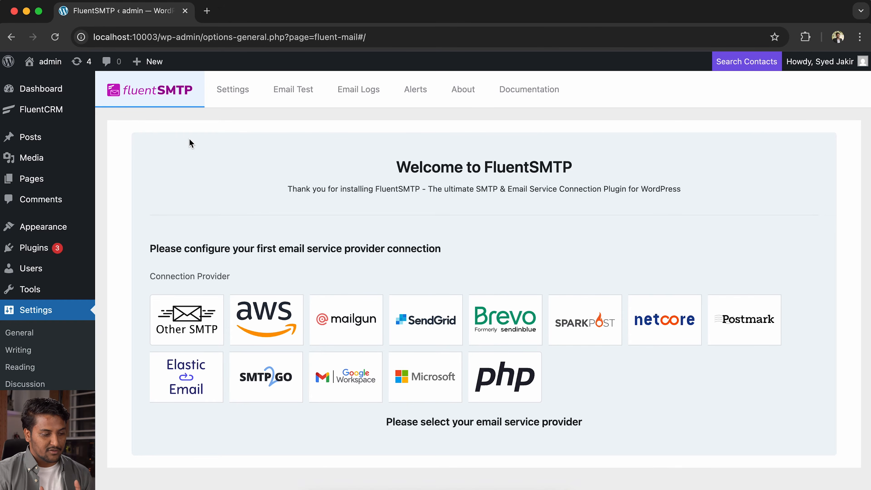
- Open the FluentSMTP connection settings and pick Google Workspace as the provider
left_click(237, 91)
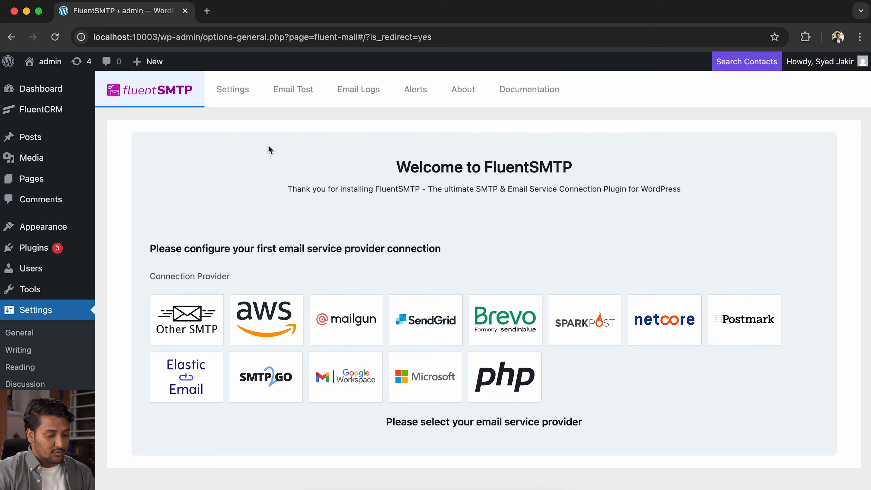
scroll(322, 234, "down", 1)
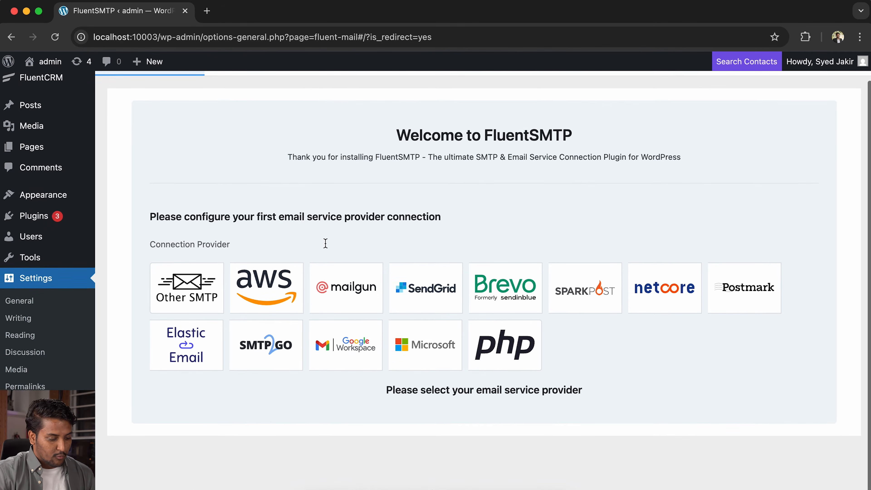
left_click(346, 343)
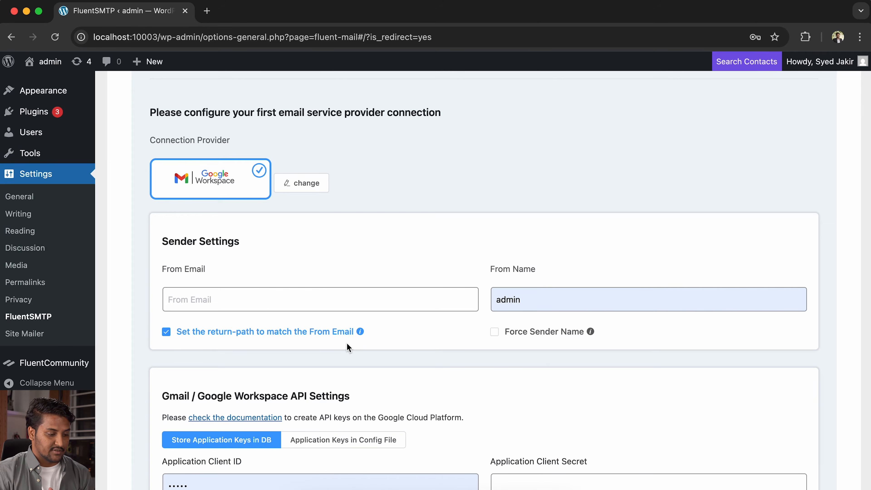
scroll(347, 346, "down", 1)
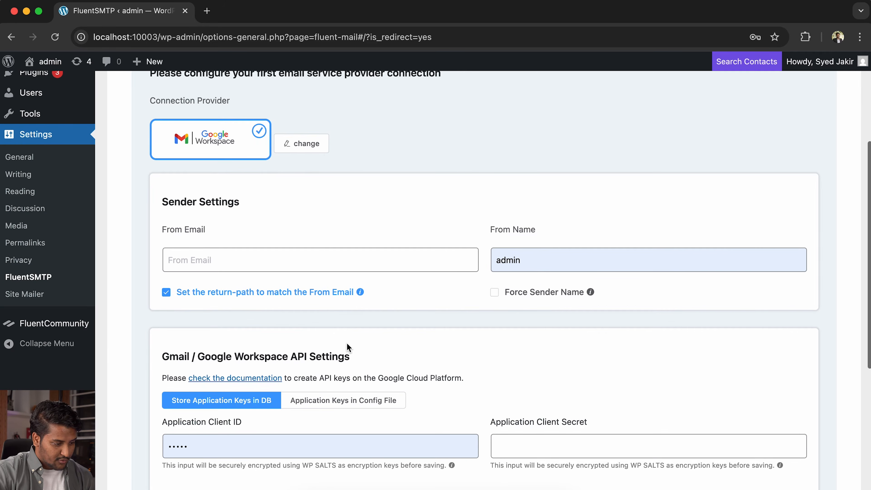
scroll(346, 347, "down", 1)
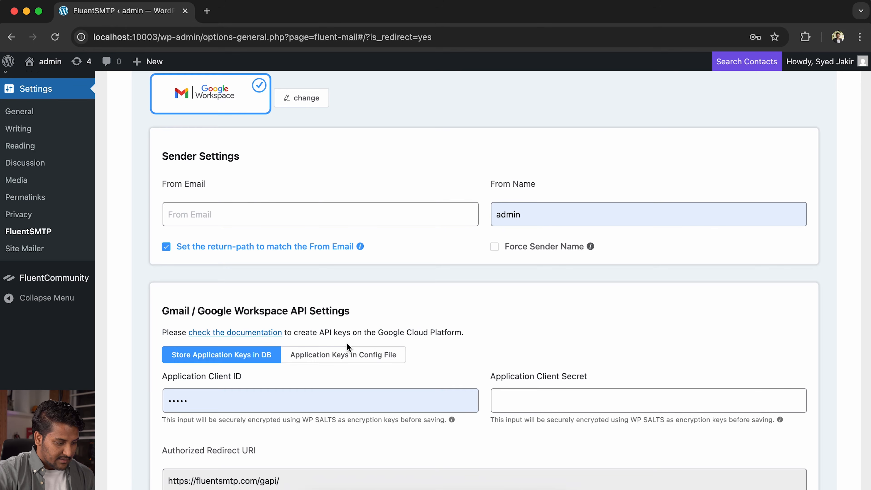
scroll(347, 343, "down", 1)
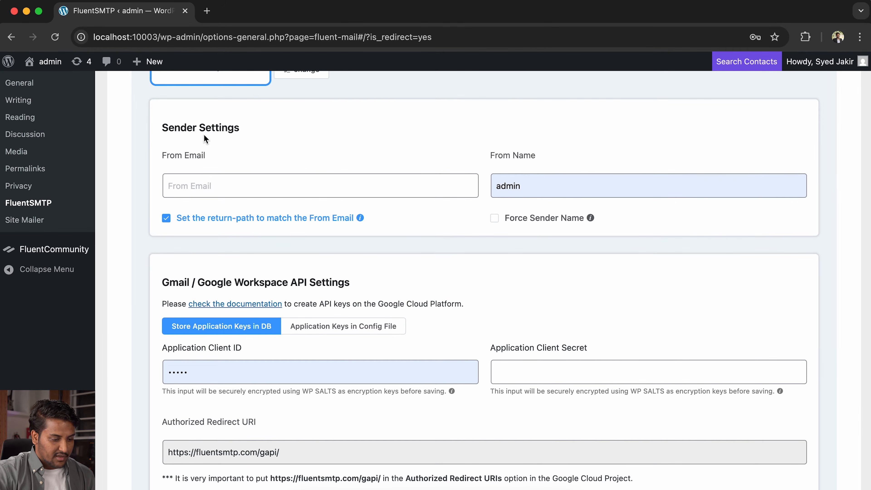
scroll(463, 237, "down", 1)
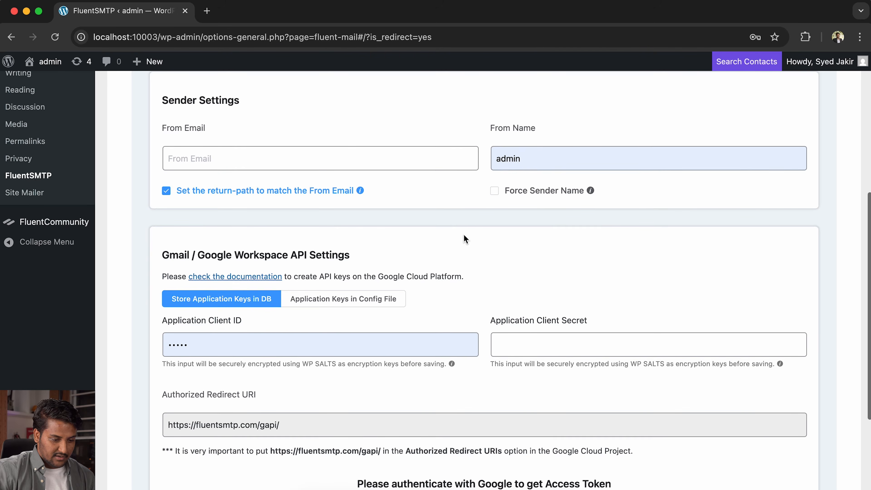
- Clear the autofilled 'admin' From Name and the autofilled Application Client ID
left_click(548, 150)
key("BackSpace")
key("BackSpace")
key("BackSpace")
key("BackSpace")
key("BackSpace")
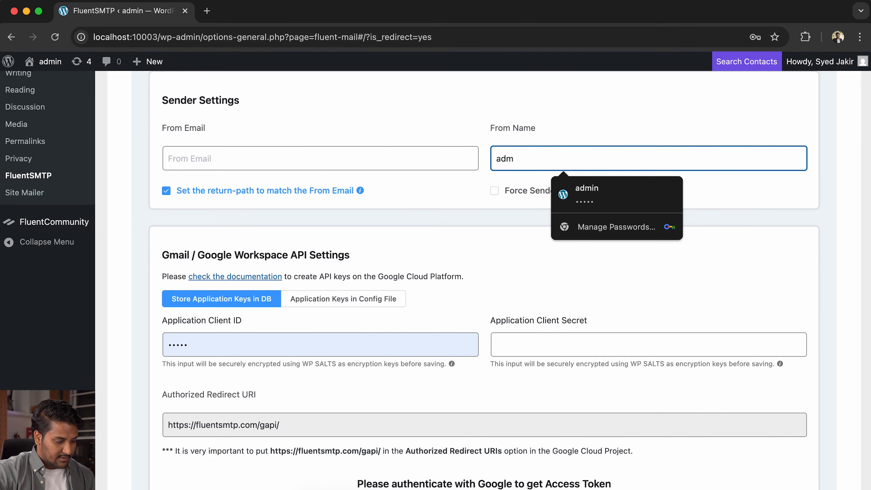
scroll(393, 248, "down", 3)
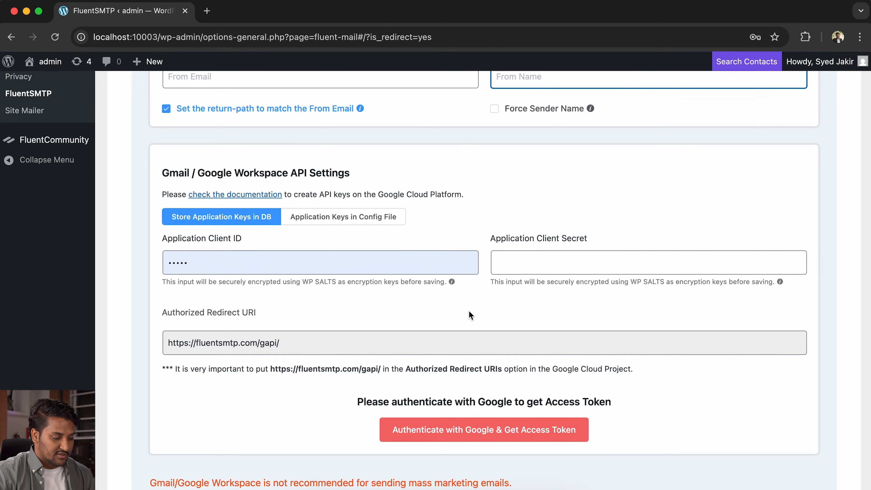
left_click(350, 263)
key("BackSpace")
key("BackSpace")
key("BackSpace")
key("BackSpace")
key("BackSpace")
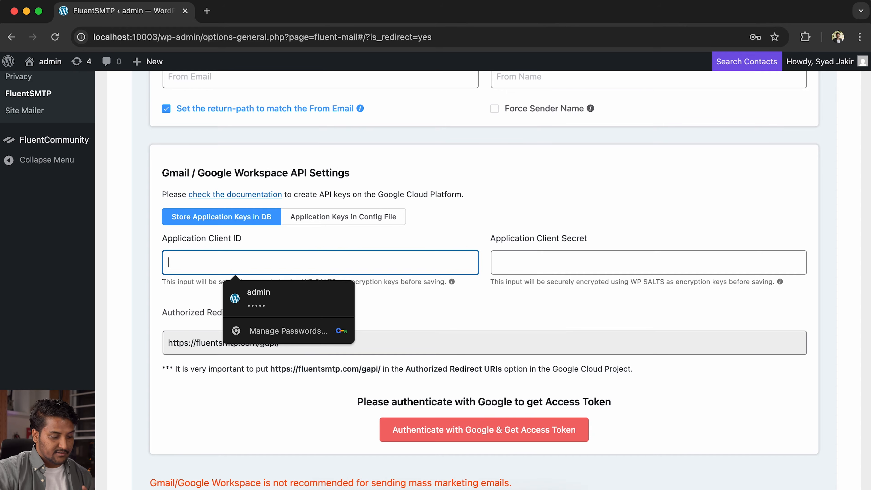
left_click(570, 316)
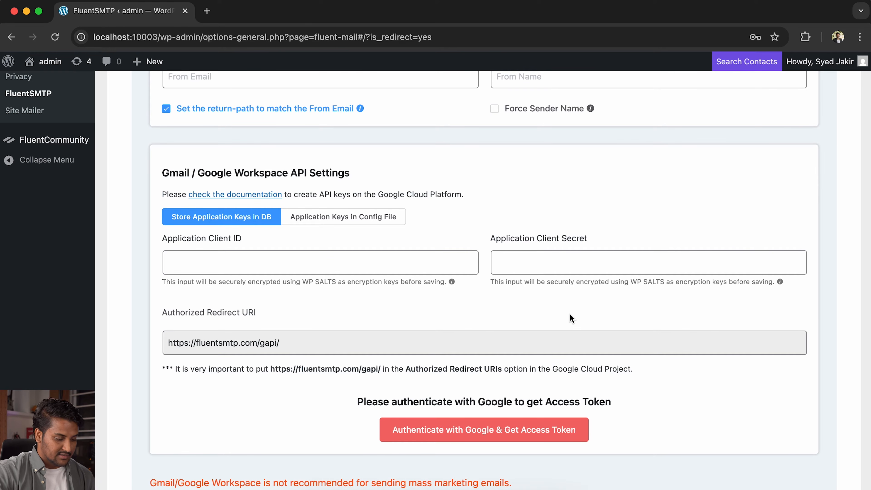
scroll(571, 318, "down", 3)
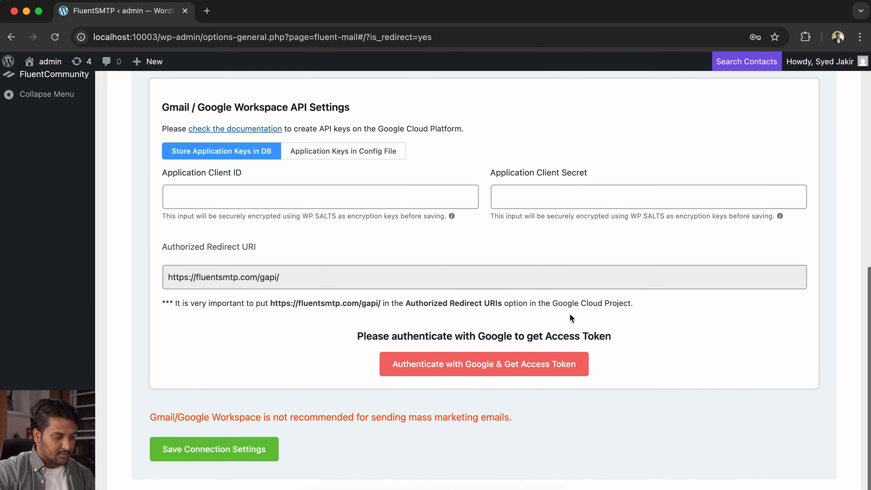
scroll(571, 318, "up", 1)
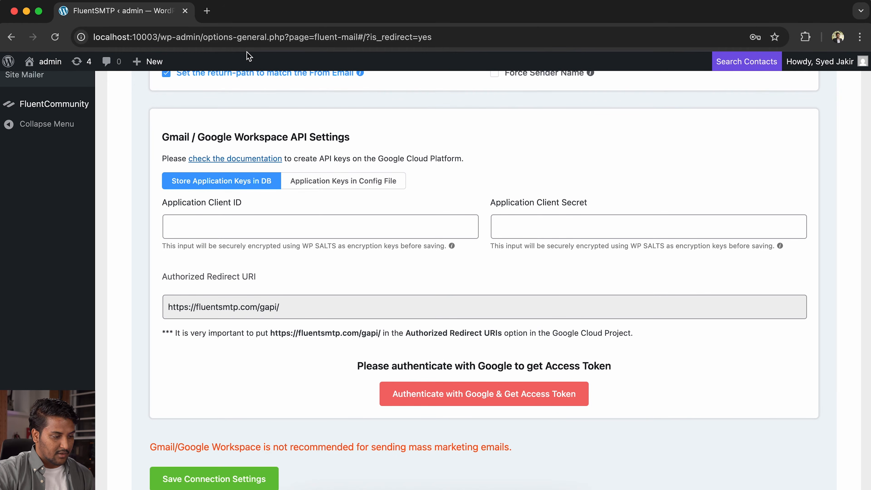
- Load Console.developers.google.com in a new Chrome tab
left_click(207, 11)
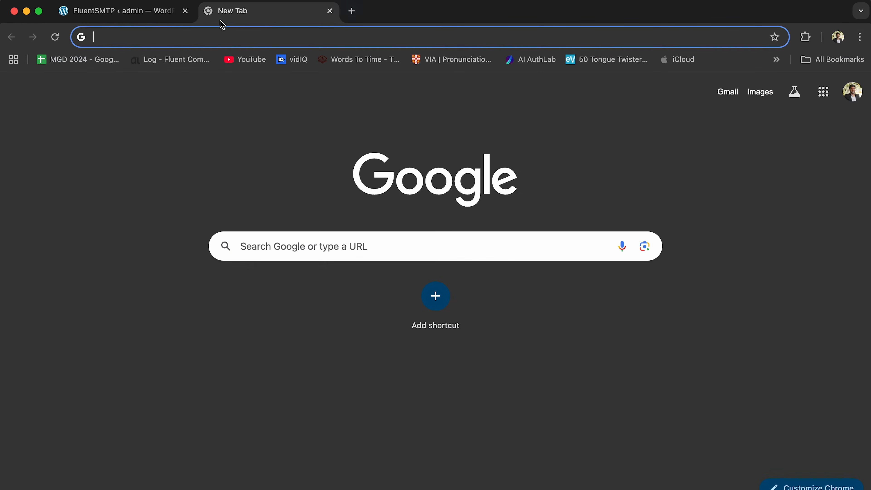
left_click(278, 37)
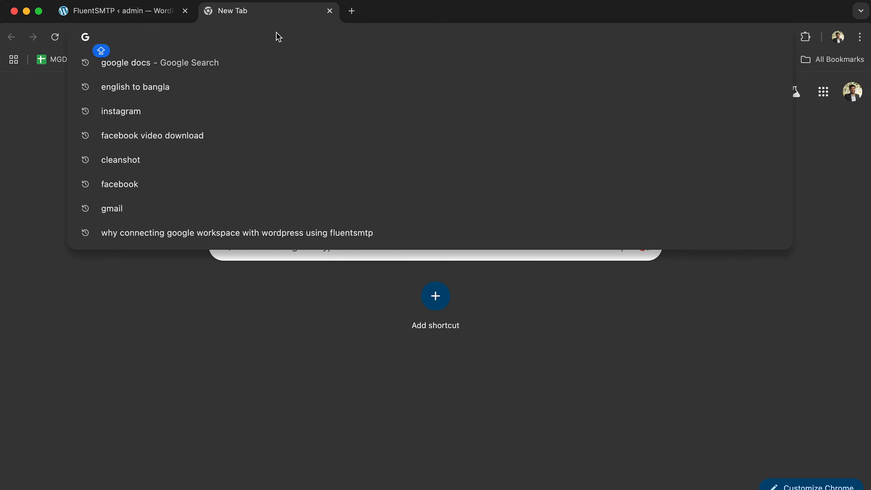
type("Console.deve")
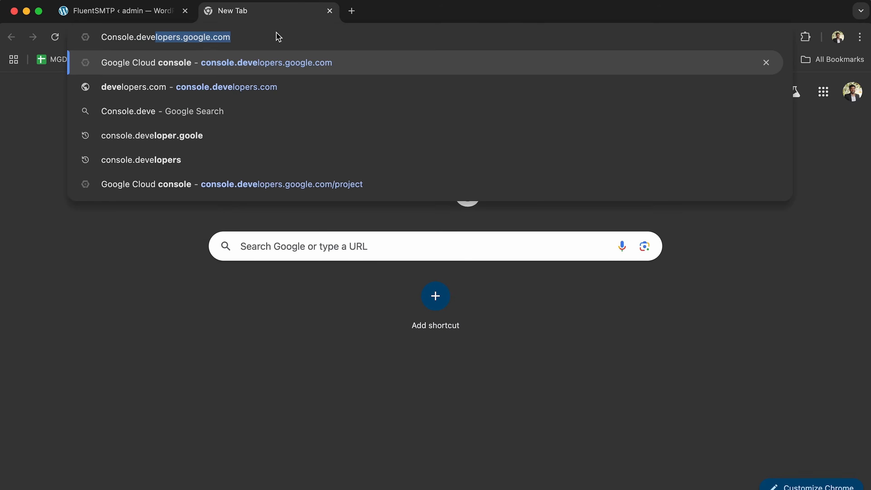
type("lopers.google.com")
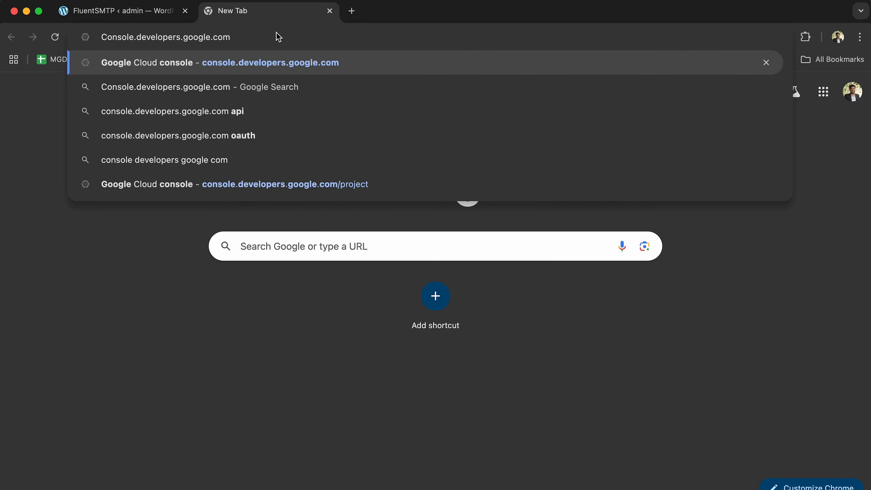
key("Return")
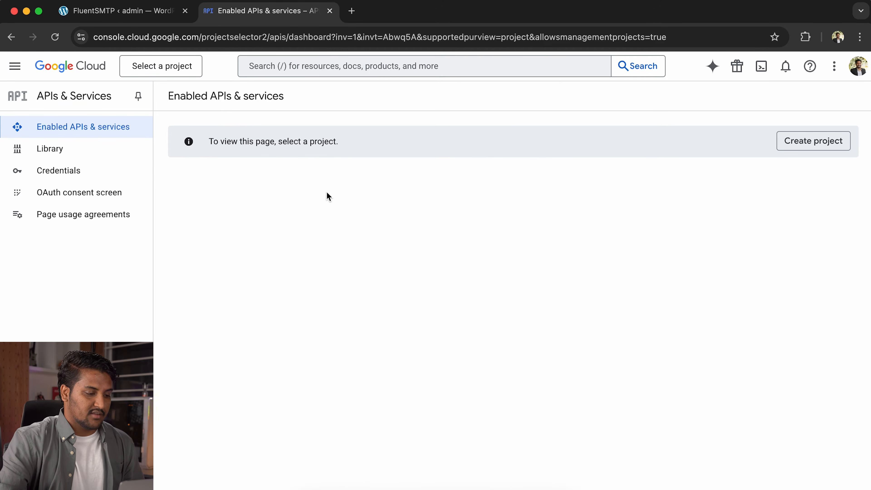
- Create a Google Cloud project, replacing the default name with 'Fluent SMTP Connector'
left_click(823, 143)
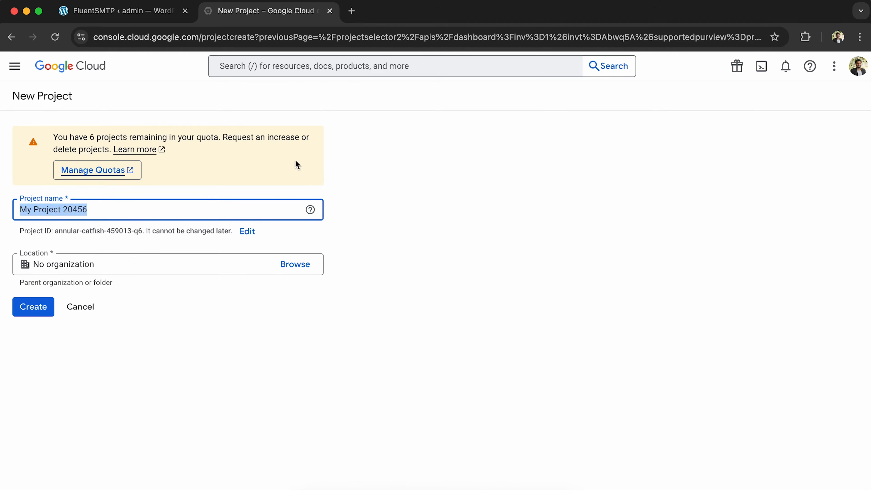
left_click(242, 213)
key("super+a")
type("Fluent SMTP Connector")
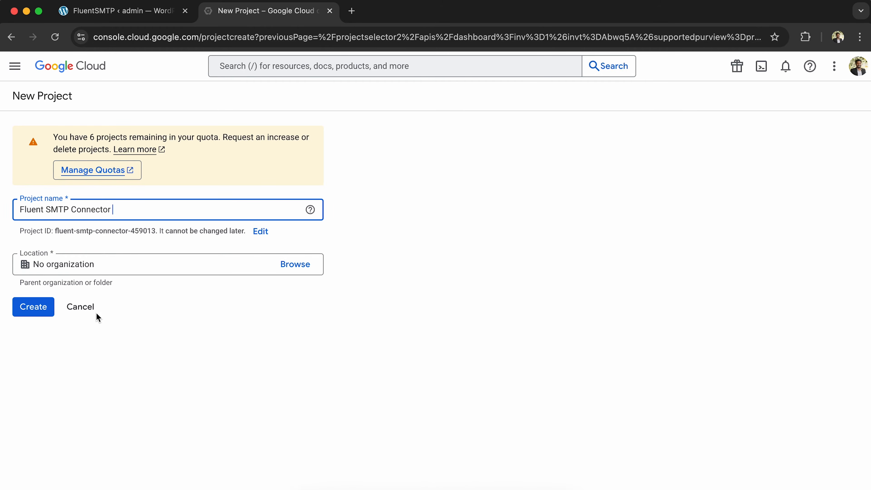
left_click(47, 308)
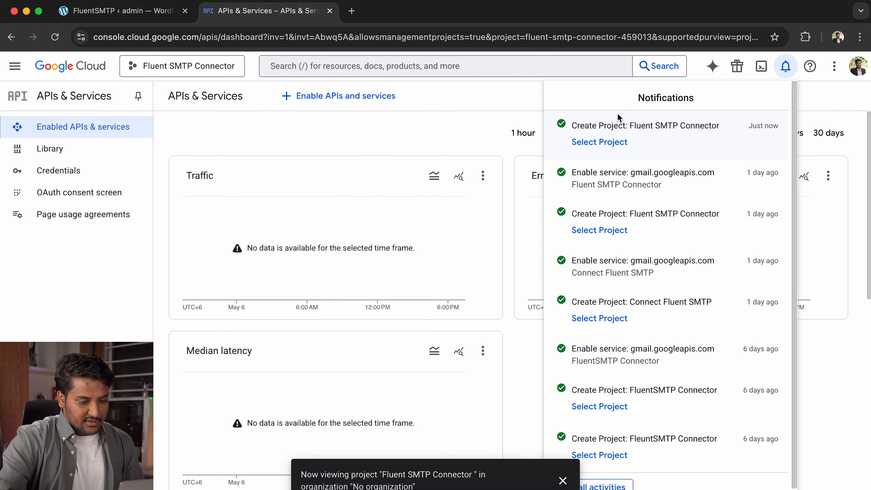
- Switch to the new project, open the Gmail API details and start Create credentials
left_click(600, 142)
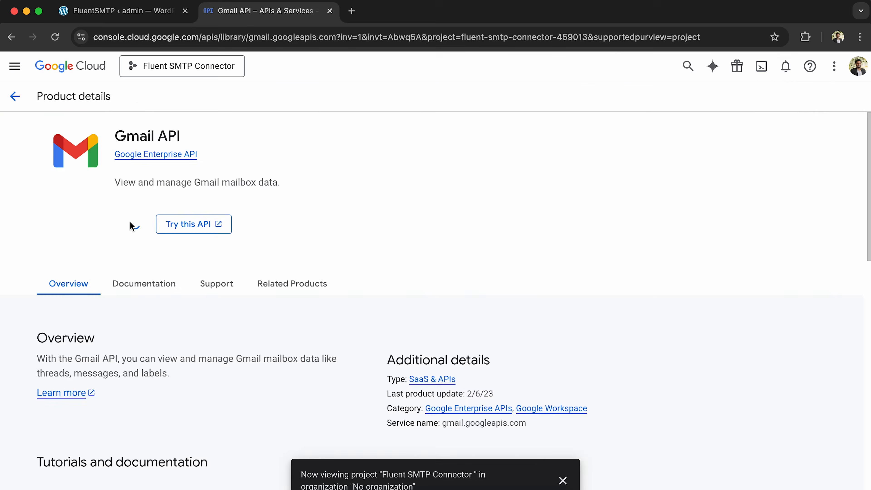
left_click(185, 227)
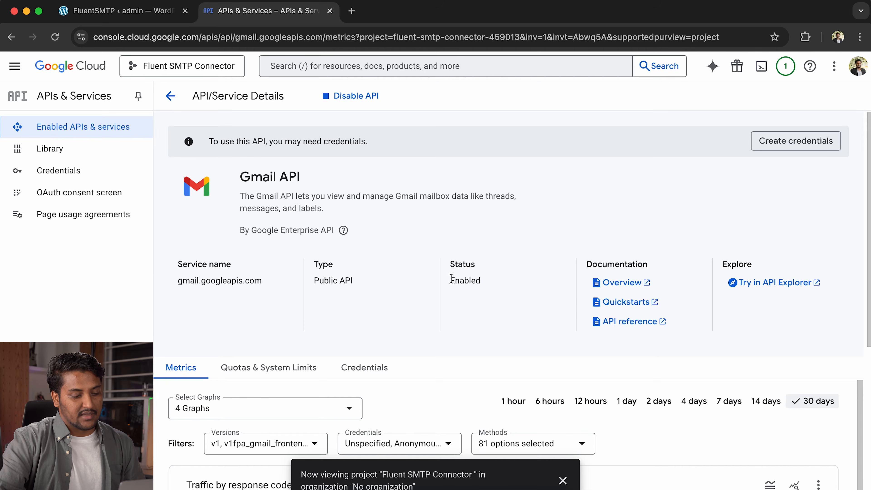
scroll(599, 323, "down", 5)
scroll(598, 326, "down", 4)
scroll(598, 326, "up", 10)
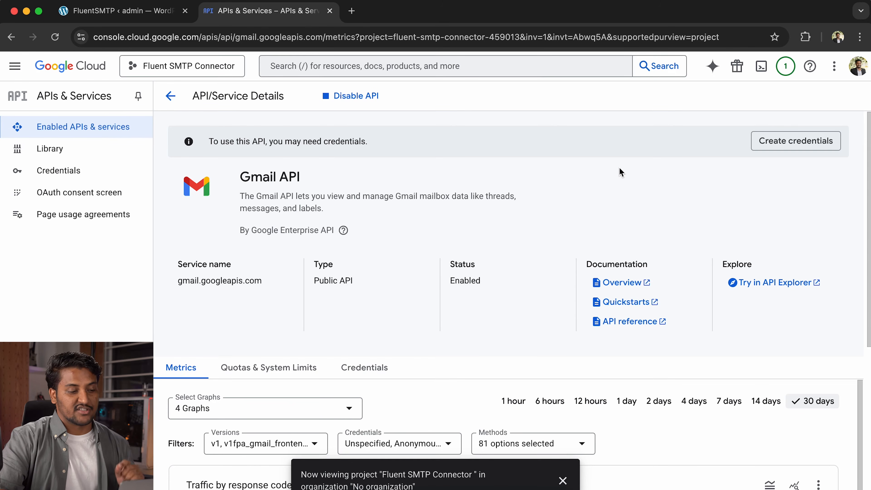
left_click(798, 145)
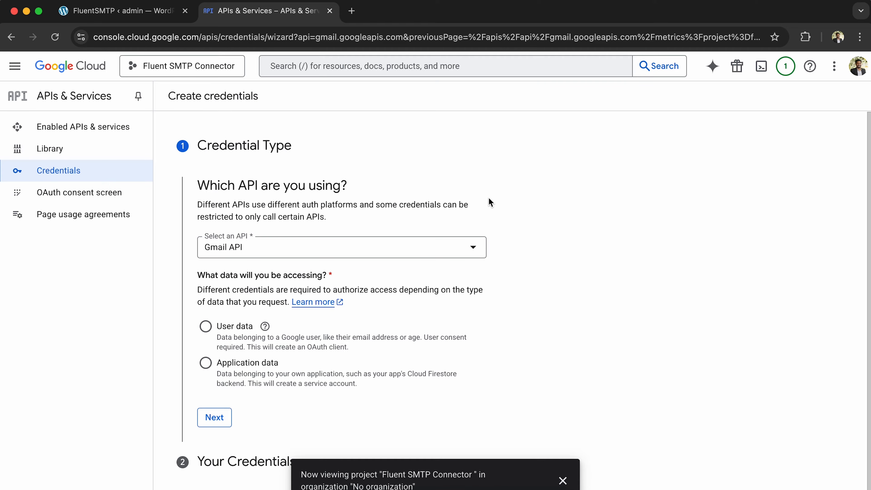
- Choose User data access and enter 'Fluent SMTP Connector' as the app name
scroll(493, 328, "down", 1)
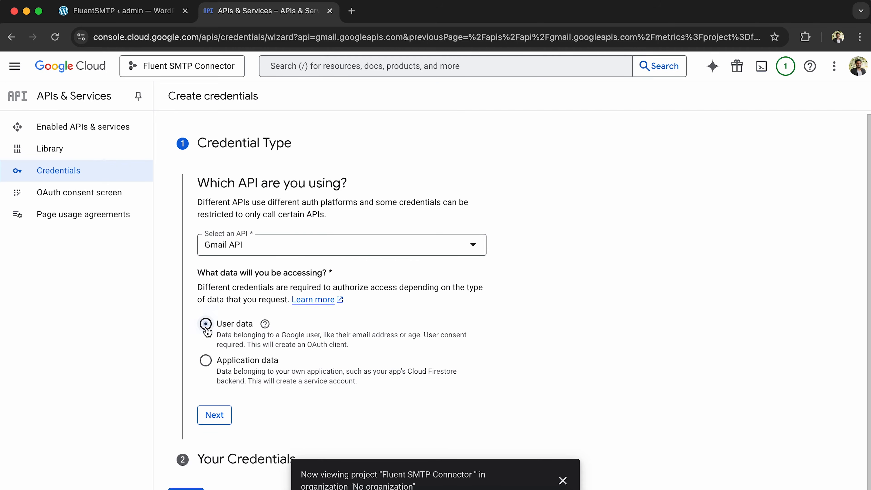
left_click(221, 423)
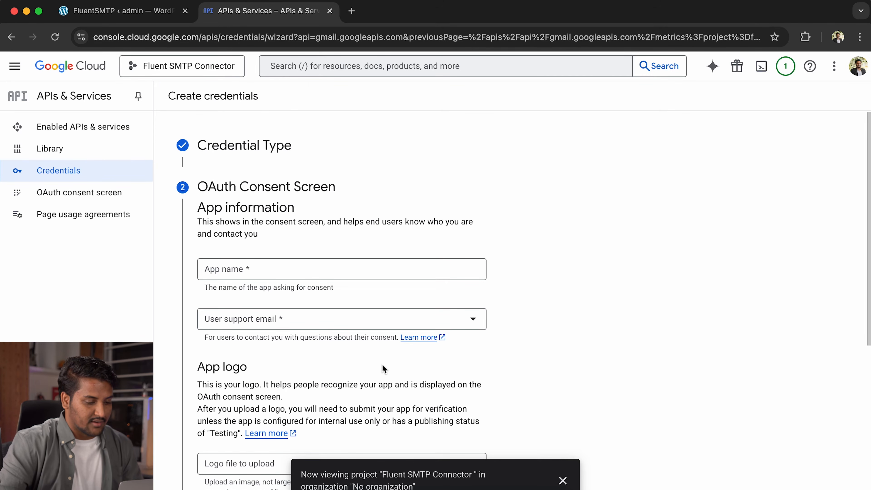
left_click(357, 269)
type("afa")
key("BackSpace")
key("BackSpace")
key("BackSpace")
type("Fl")
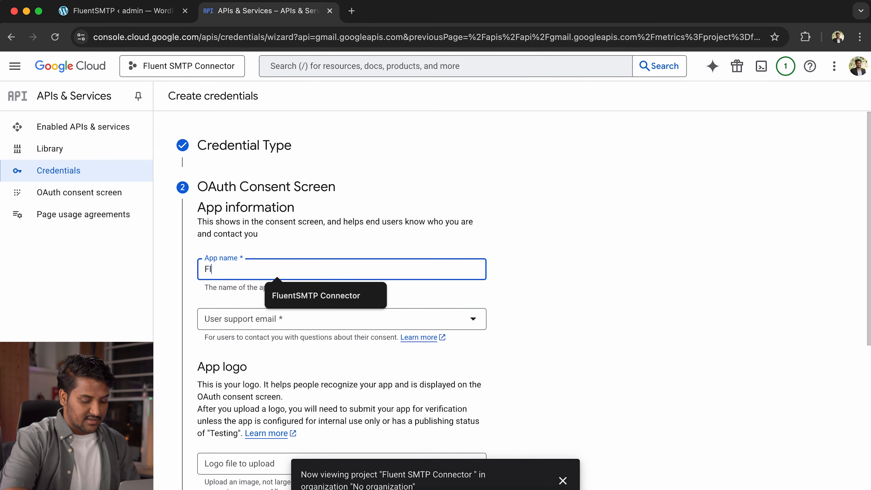
type("uent SMT")
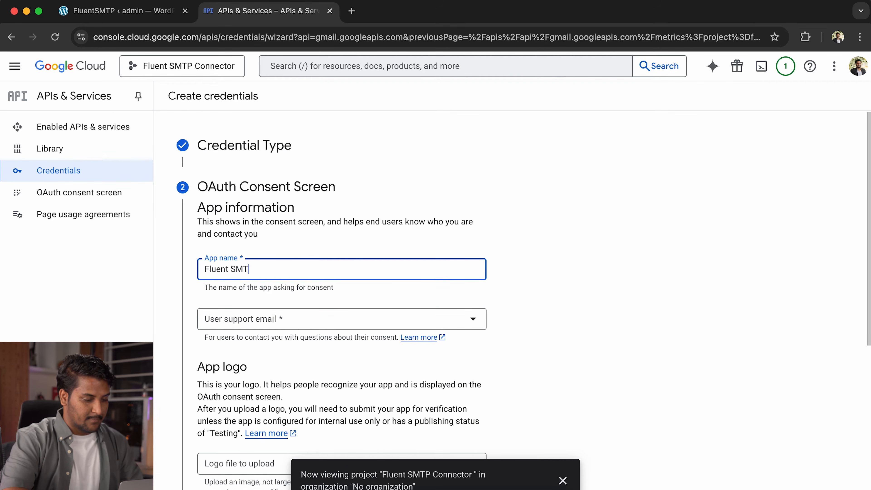
type("P Connector")
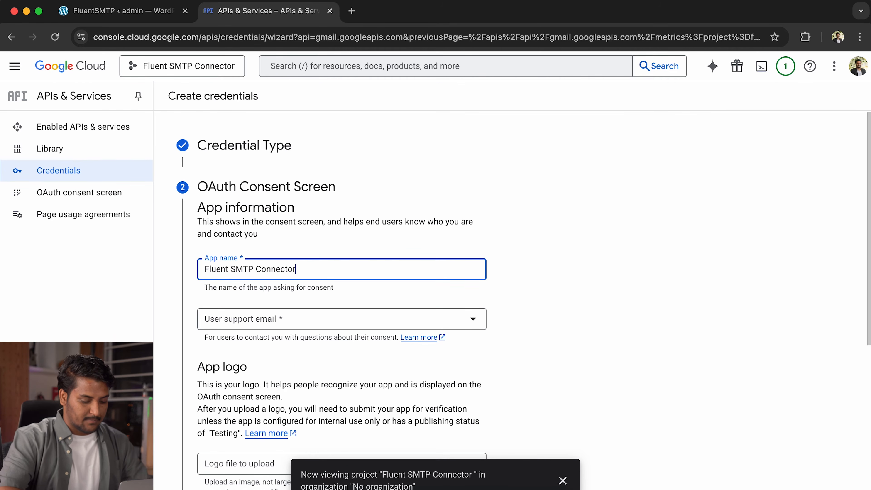
left_click(563, 254)
scroll(583, 274, "down", 3)
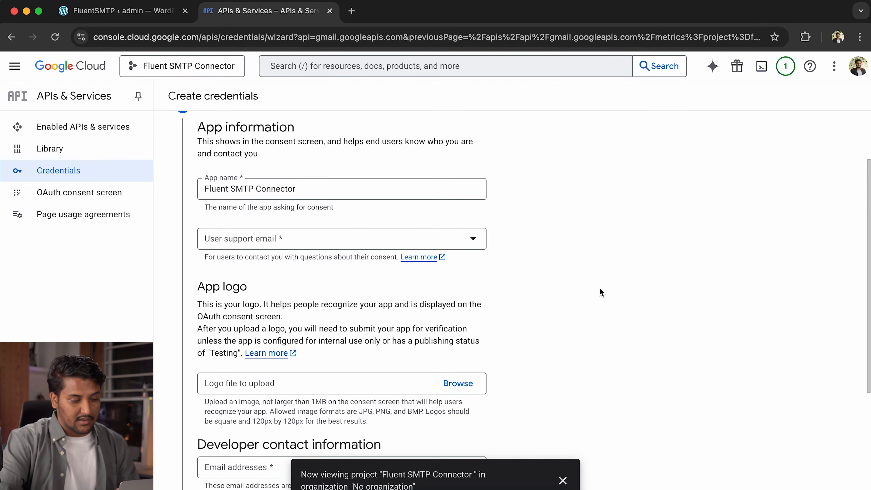
- Set the account email as user support and developer contact email, then save and continue
left_click(374, 245)
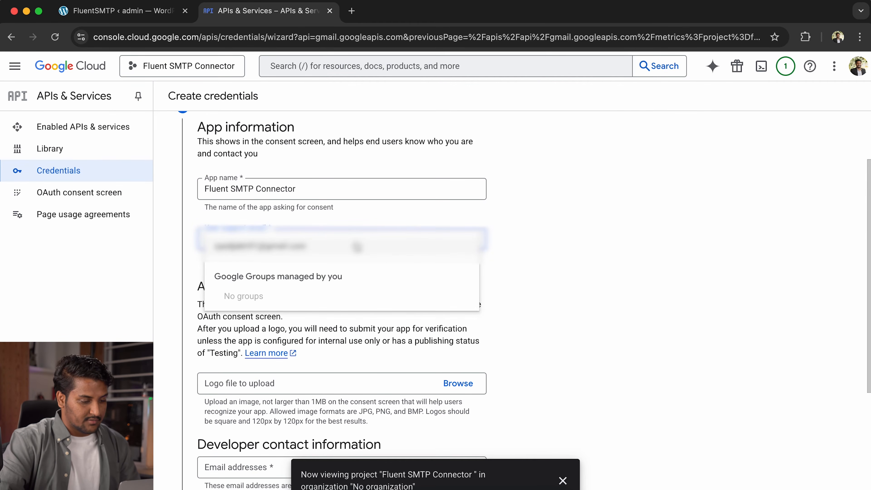
left_click(357, 247)
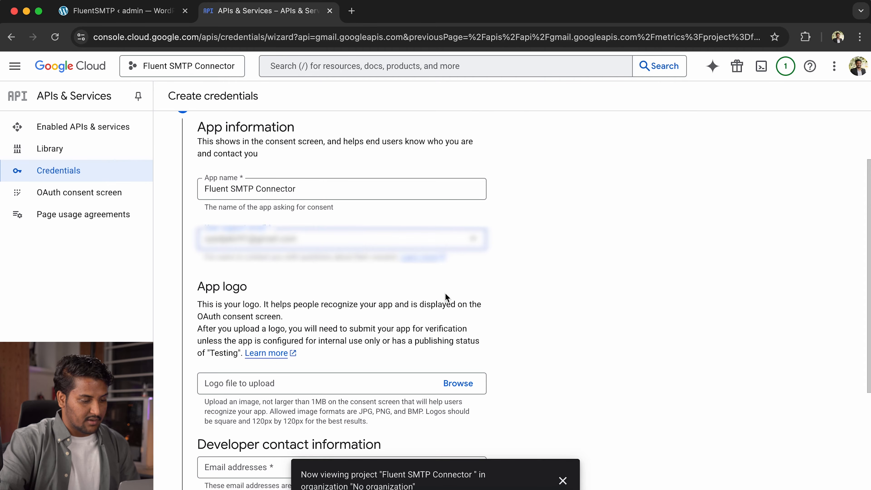
scroll(528, 304, "down", 3)
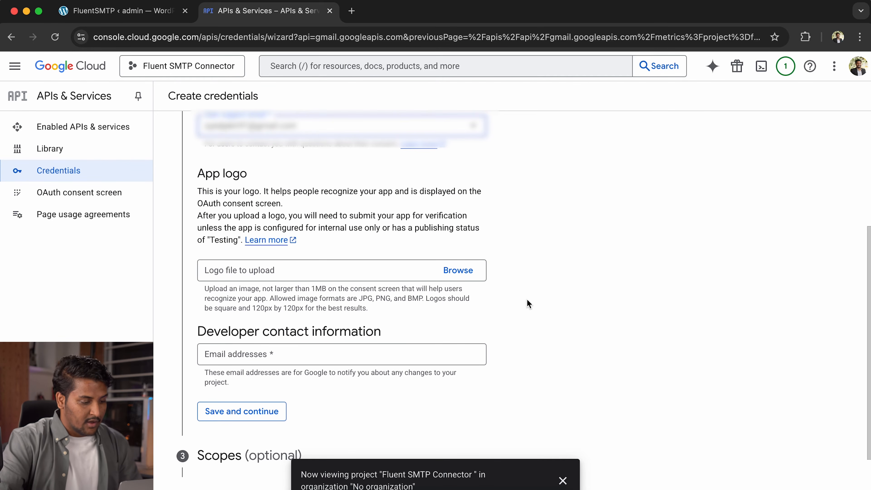
scroll(528, 304, "down", 2)
left_click(464, 282)
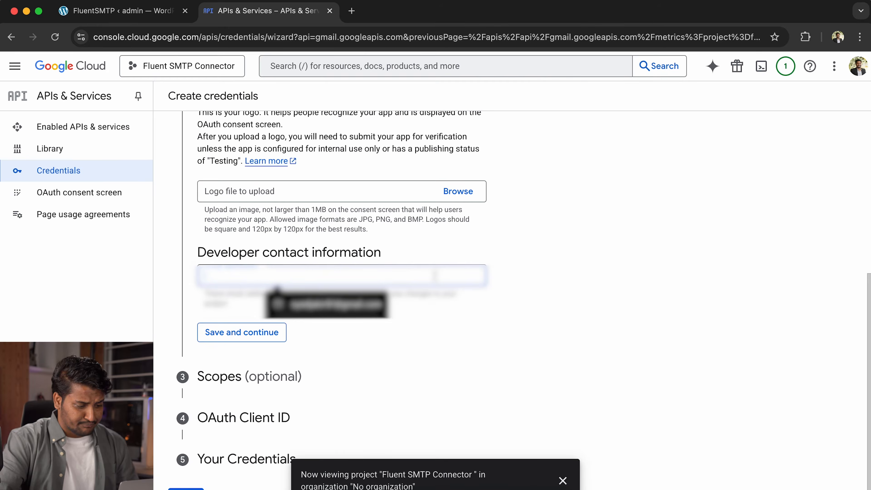
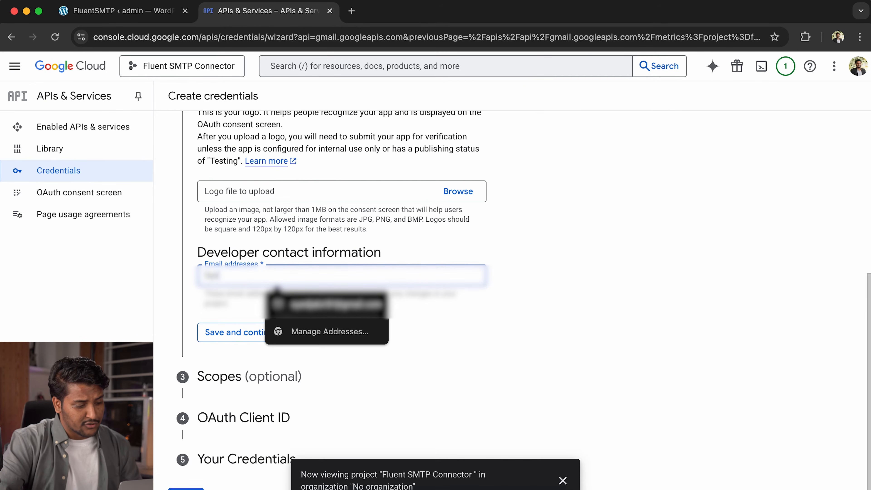
key("Return")
left_click(244, 275)
left_click(262, 275)
left_click(301, 308)
left_click(415, 314)
left_click(424, 319)
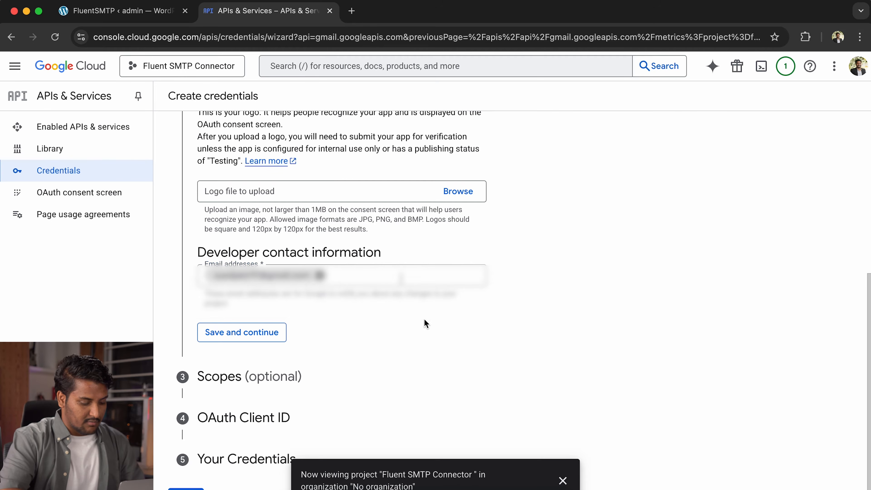
left_click(266, 333)
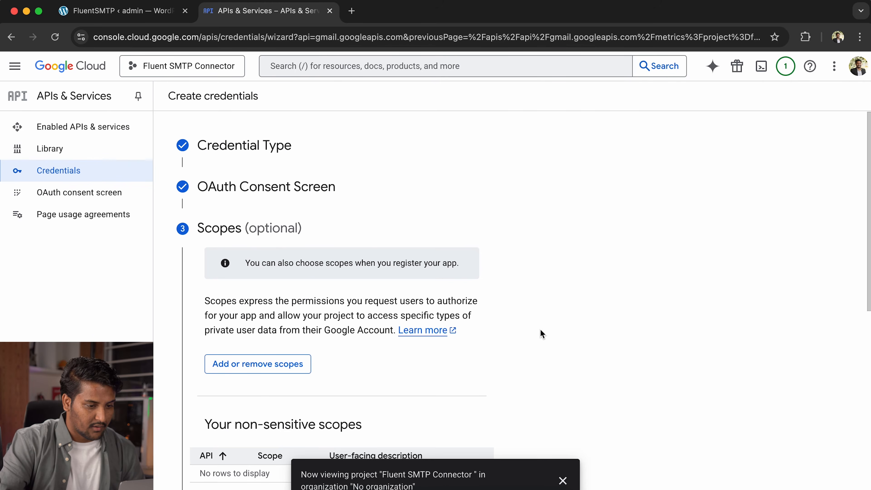
- Continue past the Scopes step without adding any scopes
scroll(542, 334, "down", 10)
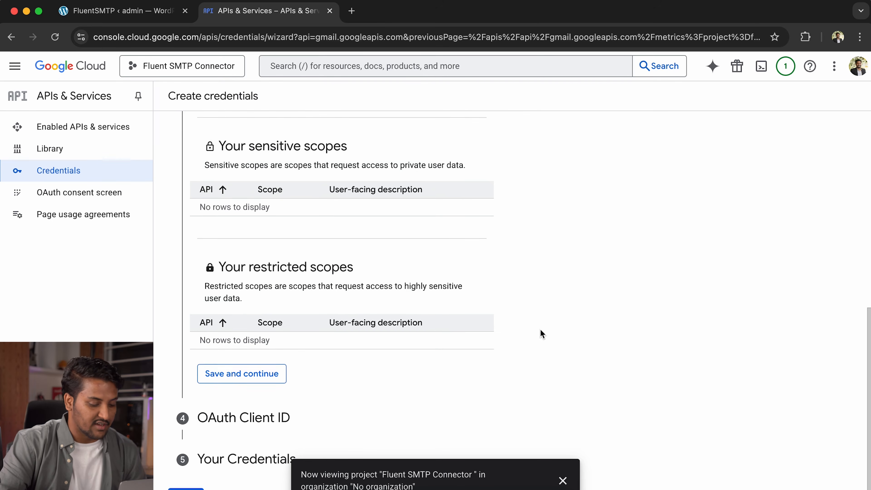
scroll(542, 334, "up", 8)
scroll(542, 333, "up", 1)
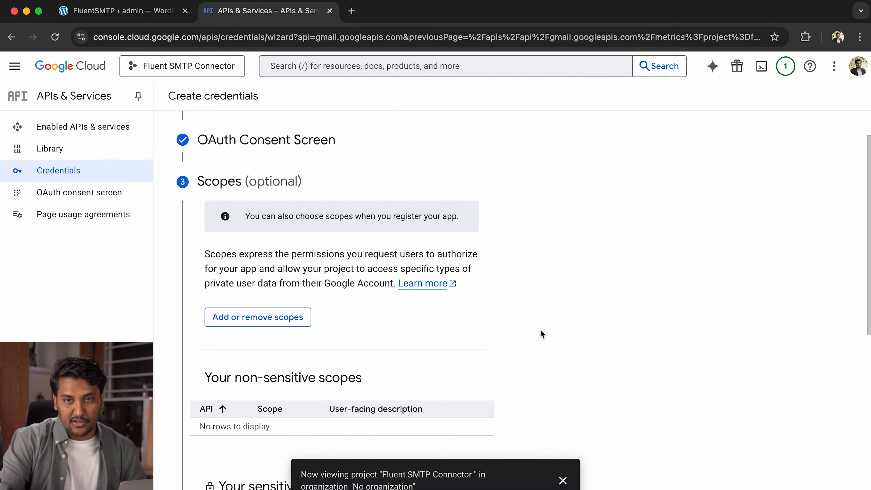
scroll(541, 334, "down", 10)
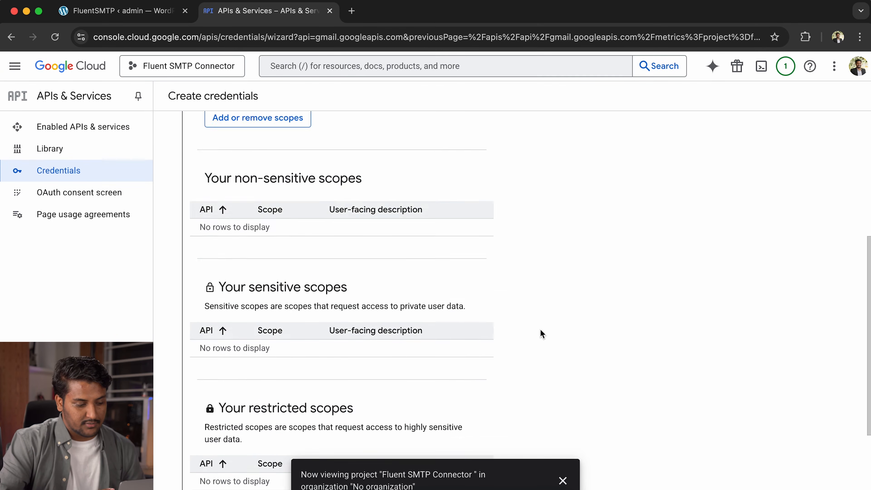
left_click(258, 373)
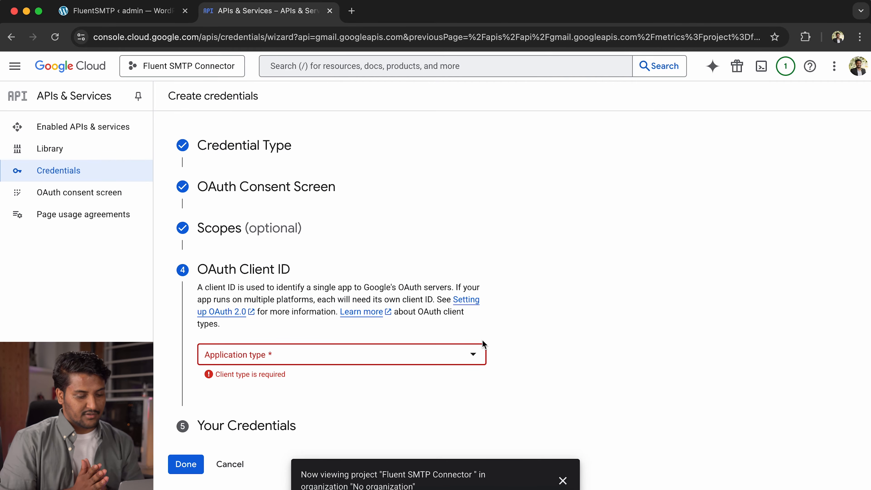
- Set the OAuth client's application type to Web application, checking the FluentSMTP settings
left_click(443, 354)
left_click(402, 367)
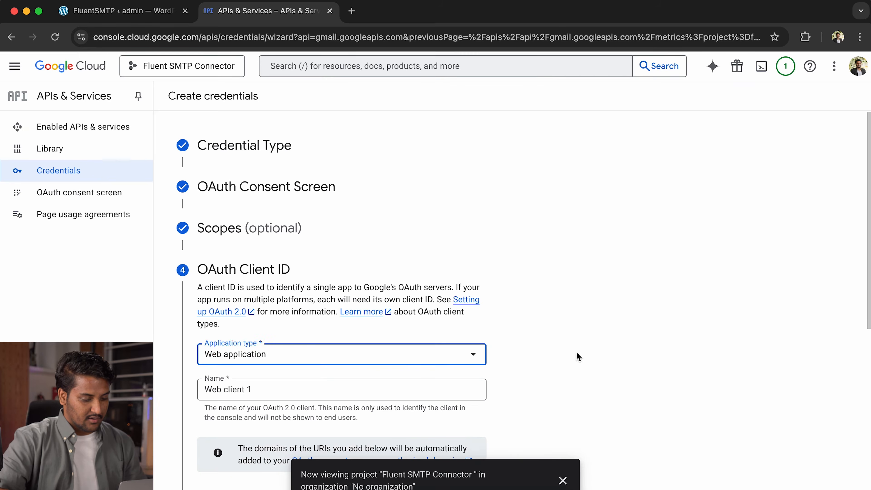
scroll(570, 356, "down", 2)
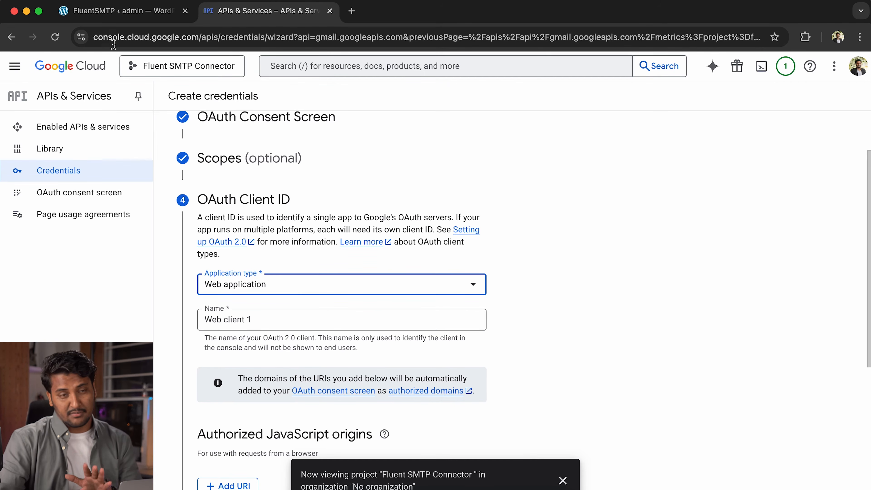
left_click(121, 14)
scroll(340, 391, "down", 2)
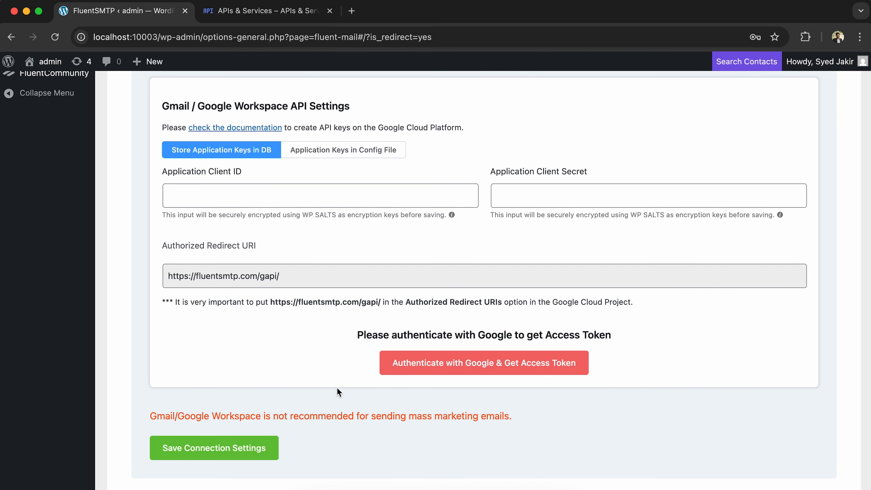
left_click(267, 11)
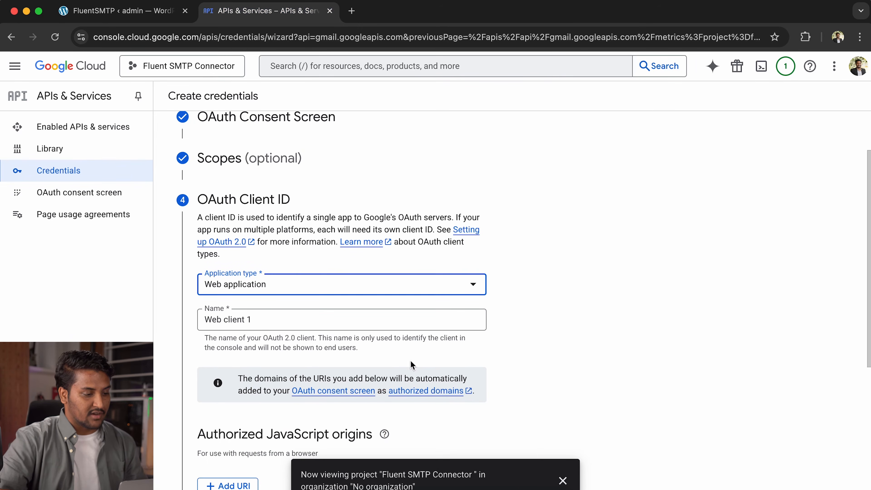
scroll(561, 369, "down", 2)
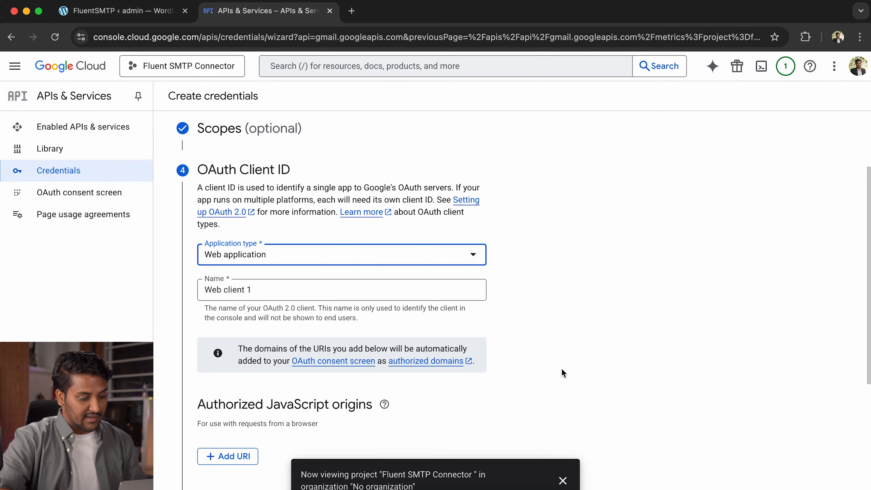
- Rename the OAuth client to 'Fluent SMTP Token'
left_click(415, 291)
key("super+a")
type("Fluent")
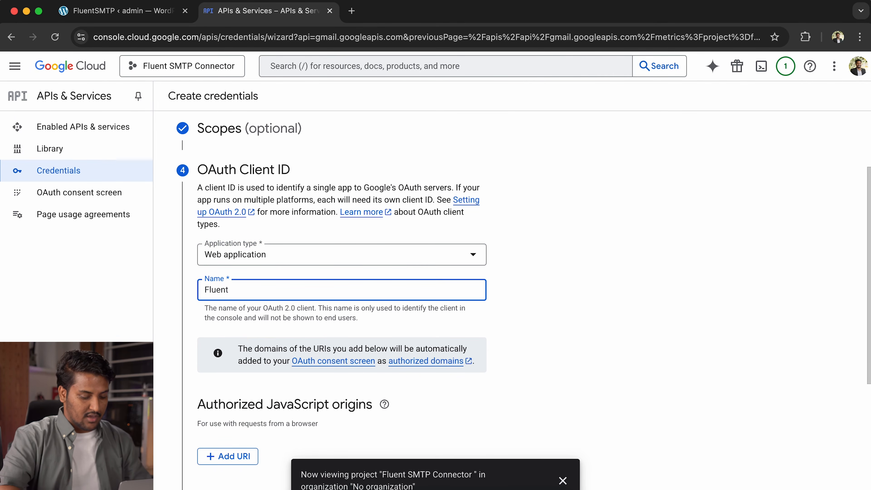
type(" SM")
key("BackSpace")
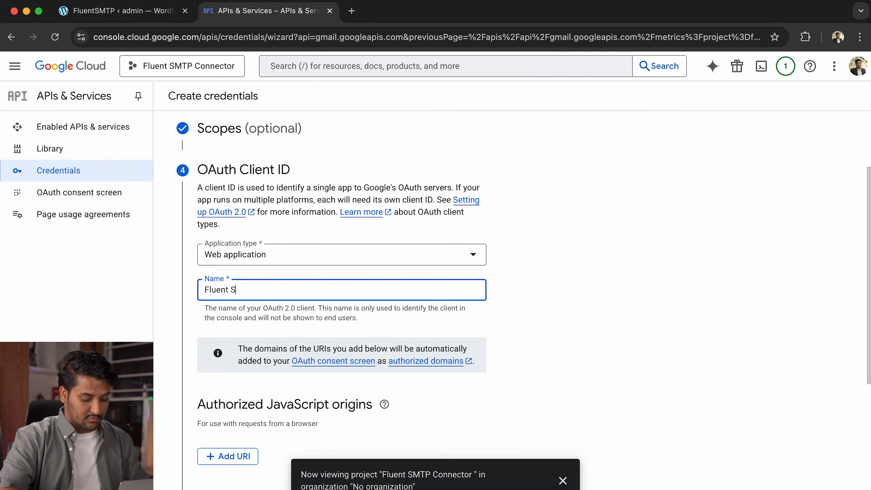
type("MTP Token")
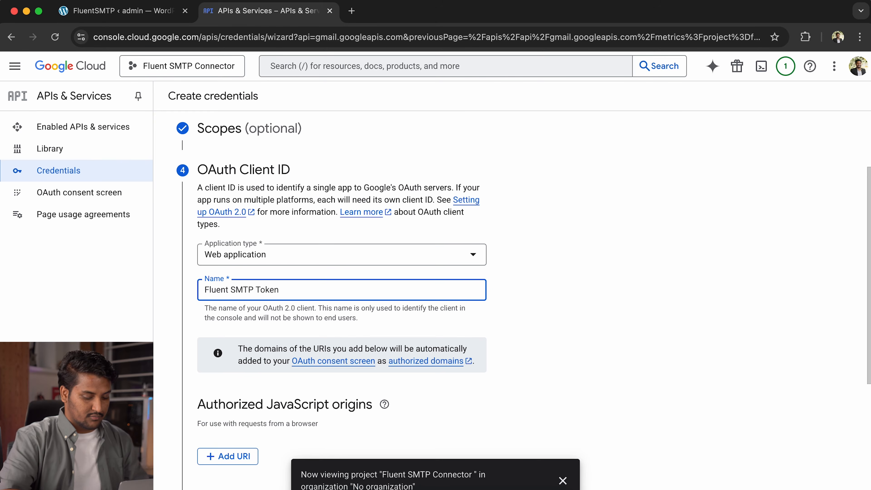
left_click(615, 312)
scroll(453, 414, "down", 1)
scroll(453, 414, "down", 5)
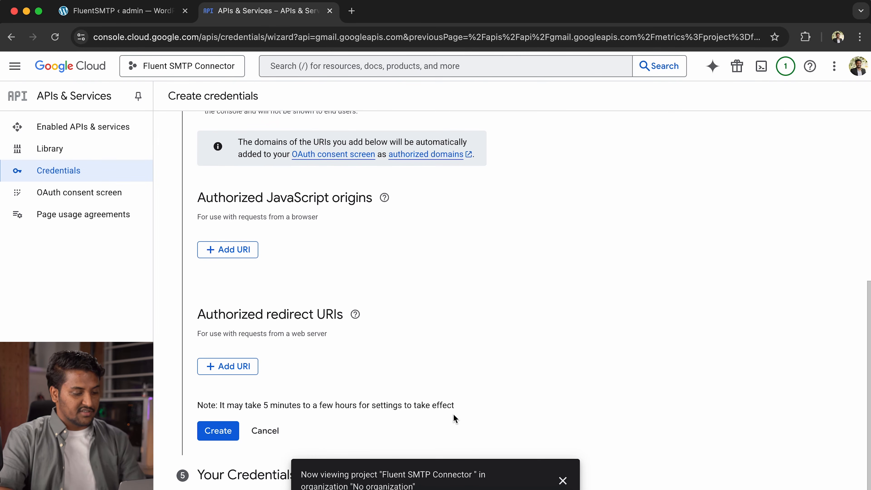
scroll(453, 414, "down", 1)
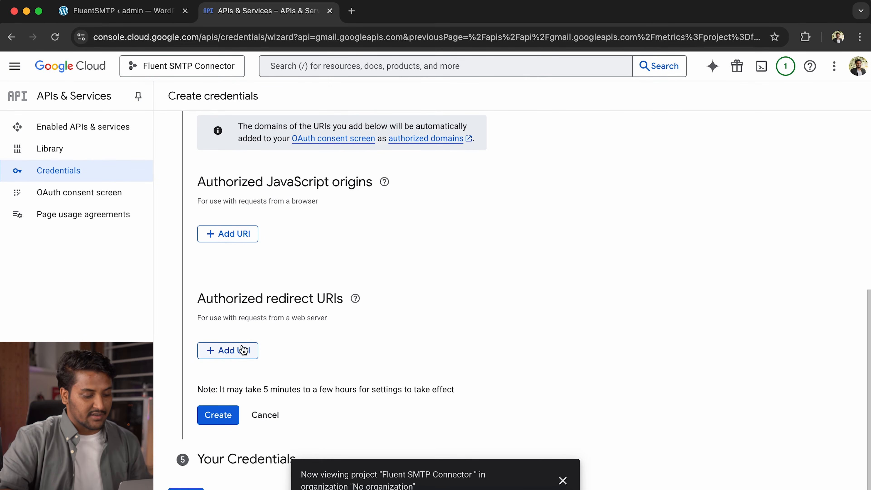
left_click(235, 350)
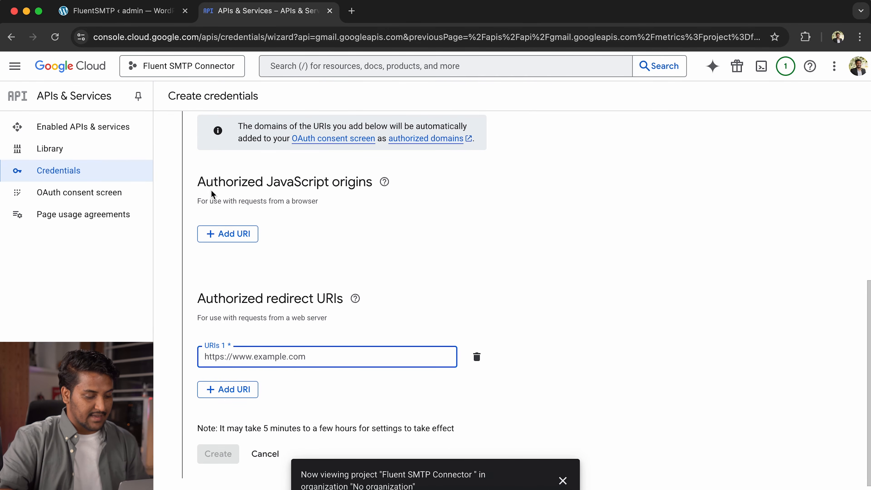
left_click(133, 15)
scroll(446, 261, "down", 1)
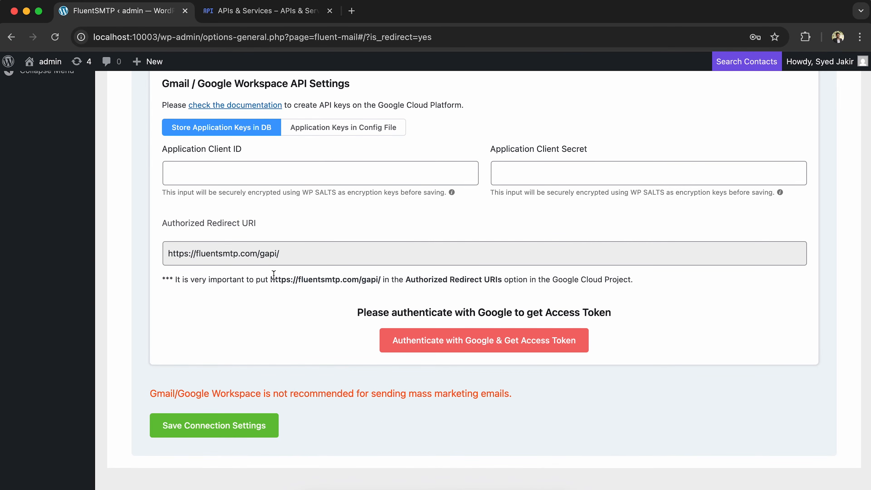
left_click_drag(271, 279, 304, 280)
left_click(296, 260)
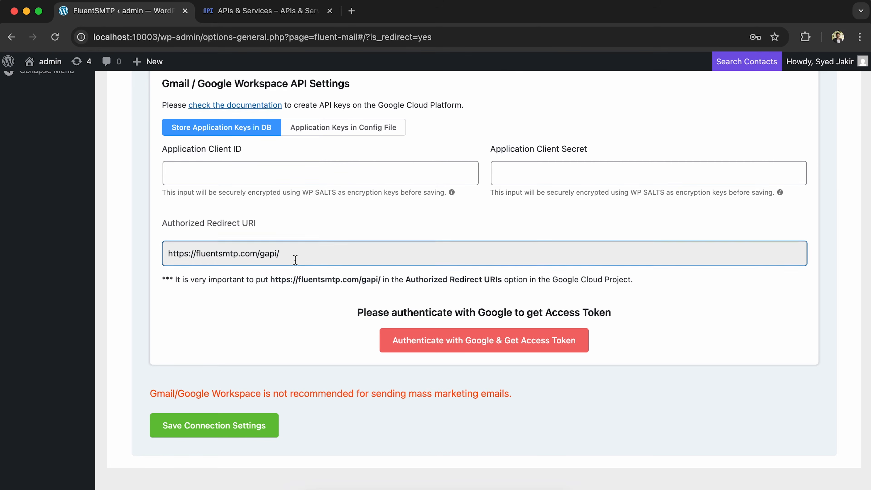
left_click_drag(286, 251, 170, 258)
key("super+c")
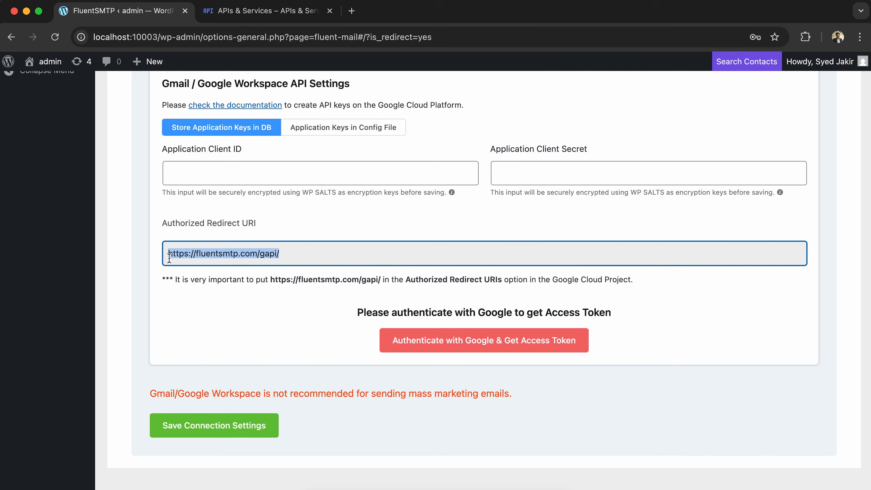
- Paste the redirect URI into URIs 1 and create the OAuth client
left_click(246, 12)
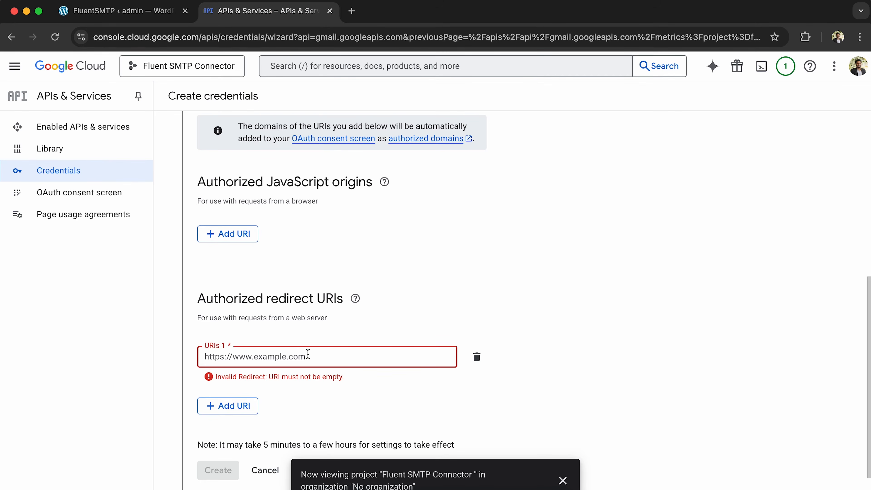
key("super+v")
scroll(542, 326, "down", 2)
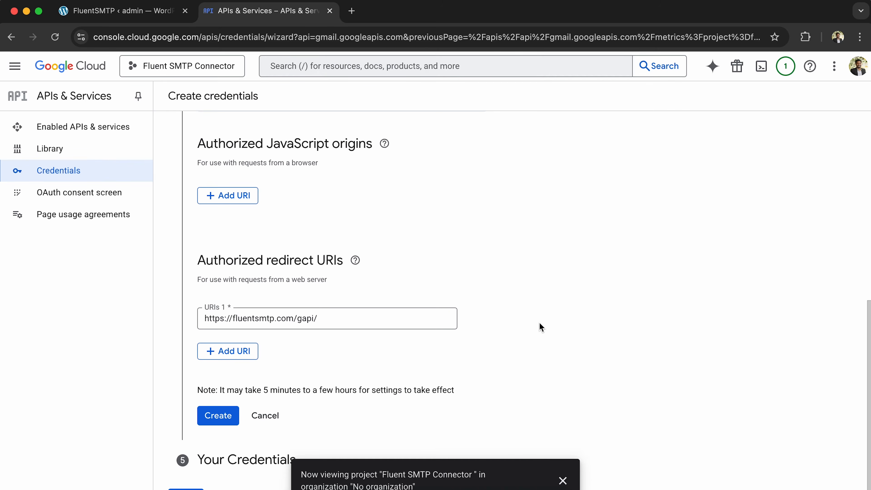
left_click(211, 416)
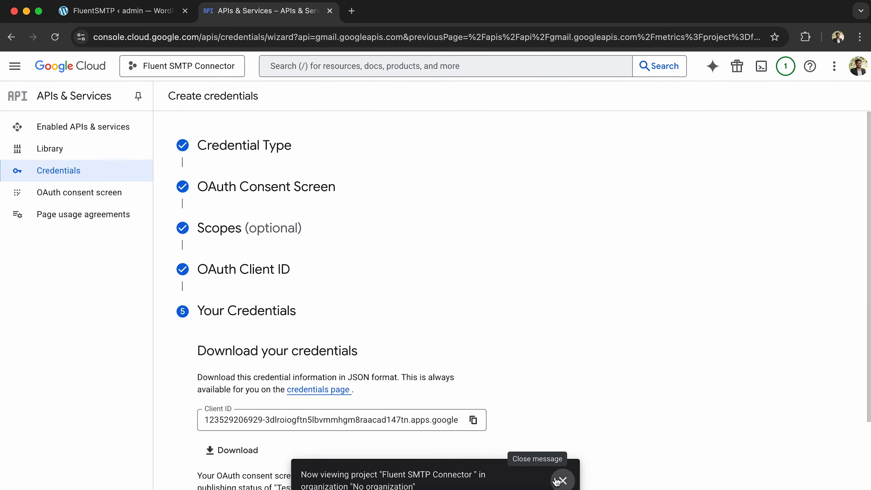
- Copy the new OAuth client's Client ID in Google Cloud Console
scroll(529, 357, "down", 2)
scroll(528, 357, "down", 1)
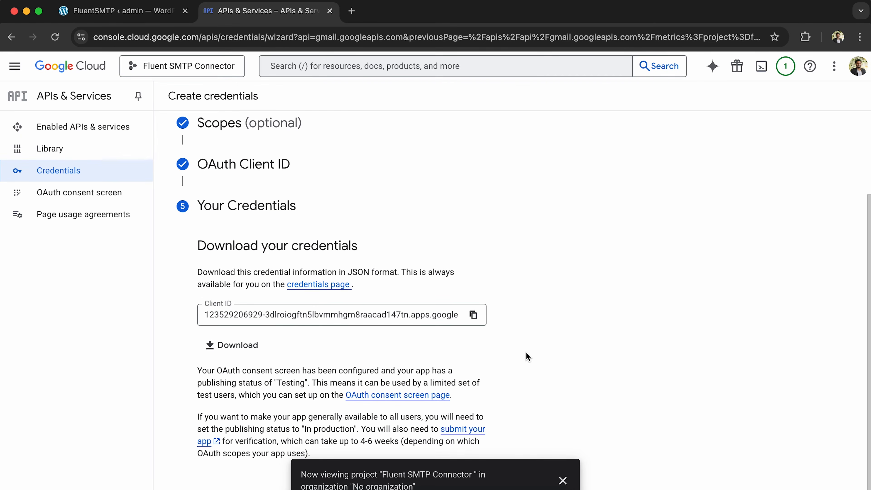
left_click(151, 14)
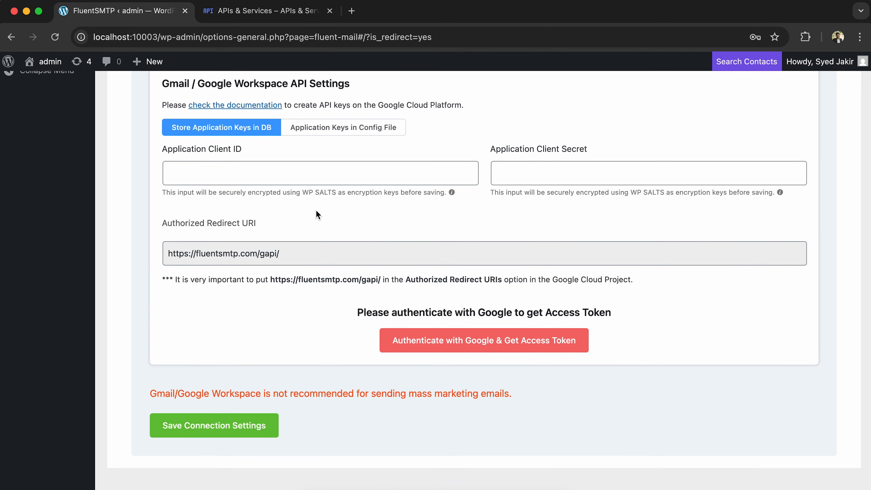
left_click(261, 11)
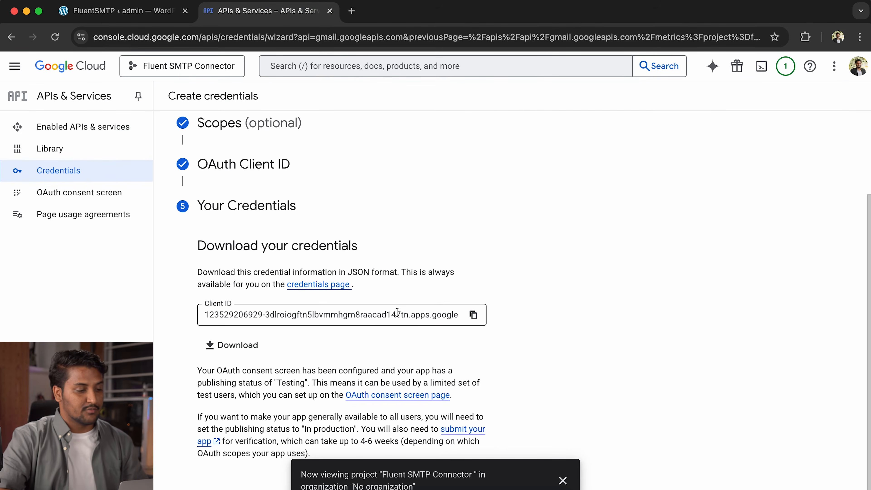
left_click(473, 315)
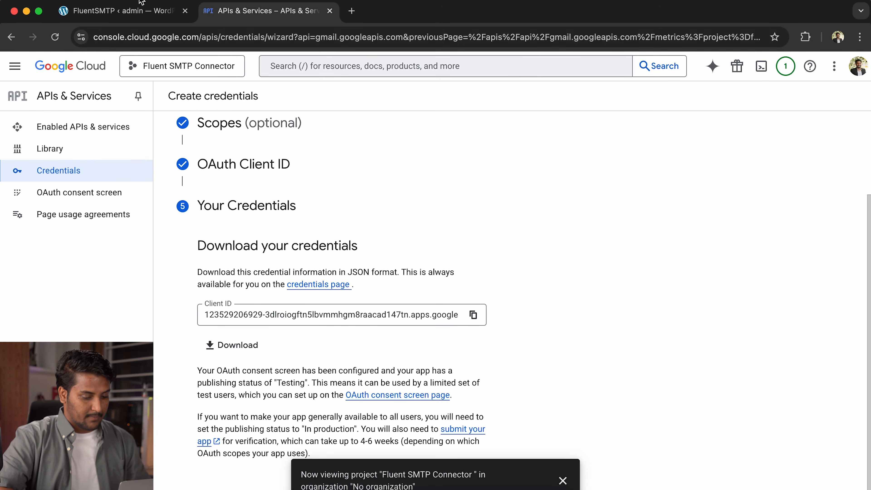
- Paste the Client ID into FluentSMTP's Application Client ID field
left_click(139, 10)
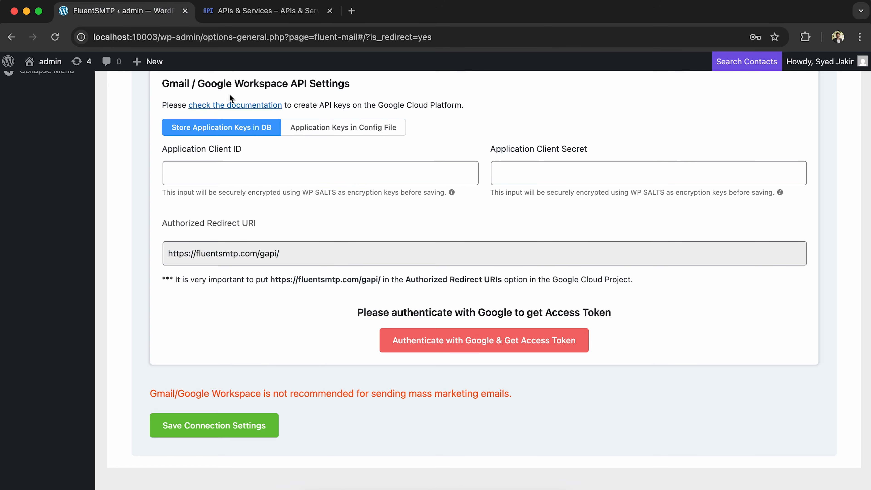
left_click(295, 170)
key("super+v")
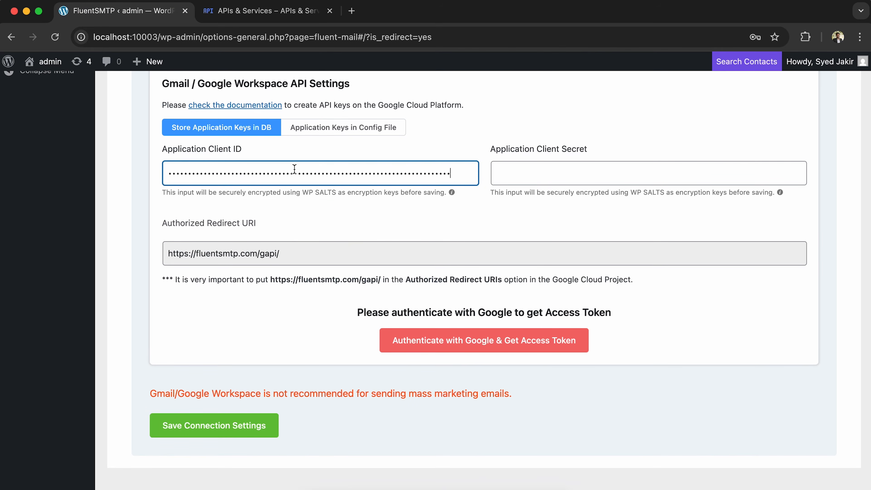
left_click(506, 209)
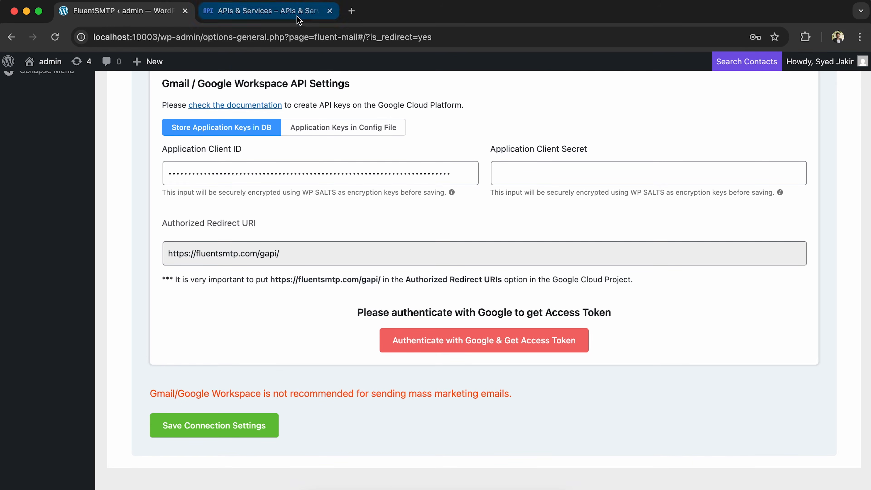
- Finish the credentials wizard, confirm the Fluent SMTP Token client exists, and open the OAuth consent screen
left_click(297, 15)
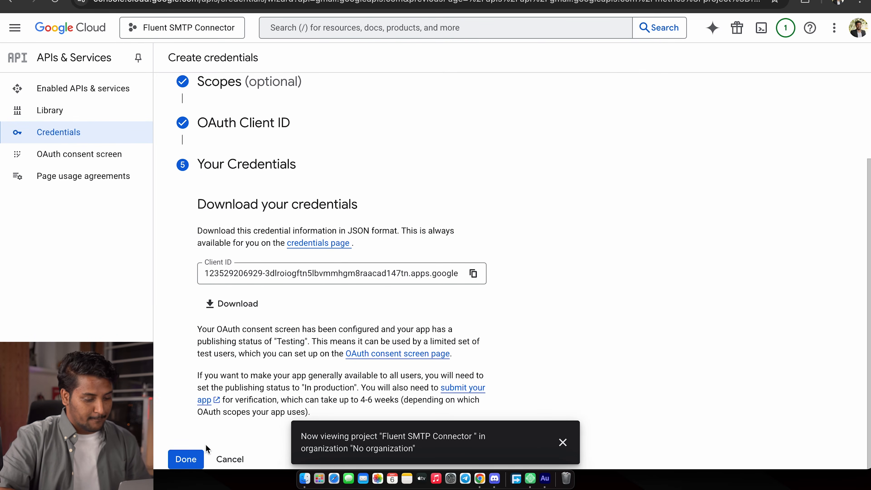
left_click(186, 460)
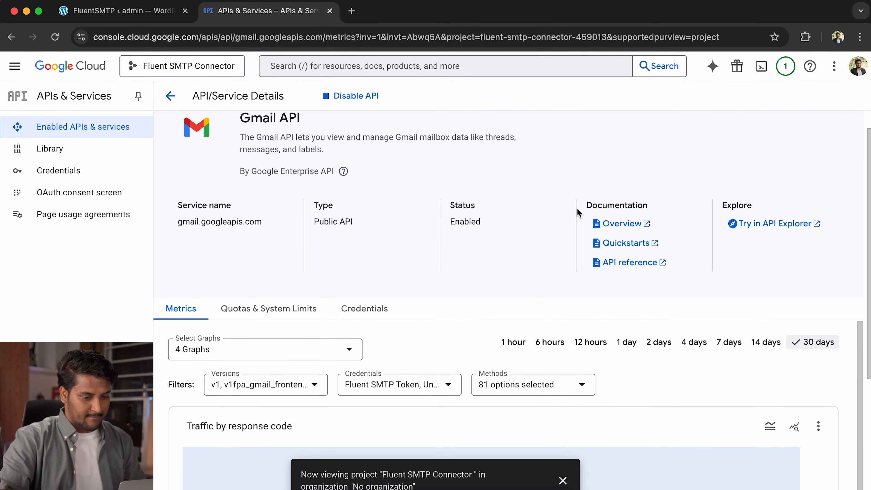
scroll(577, 207, "down", 2)
scroll(452, 130, "up", 2)
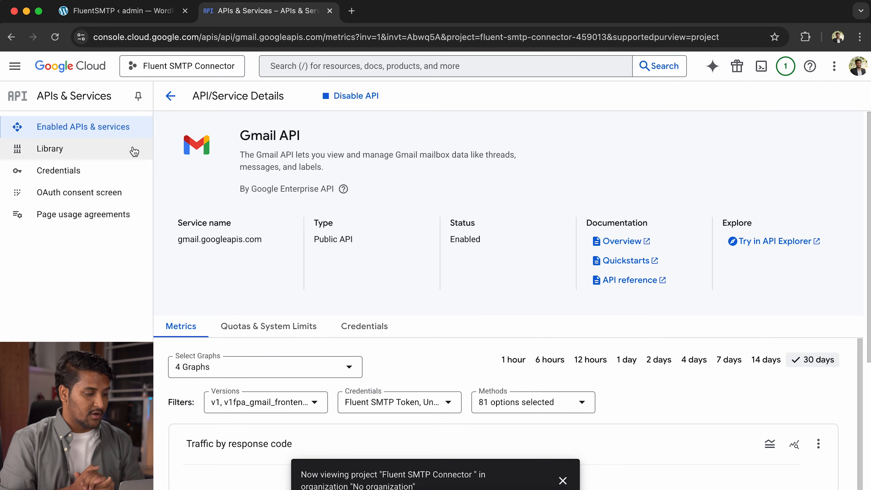
left_click(131, 173)
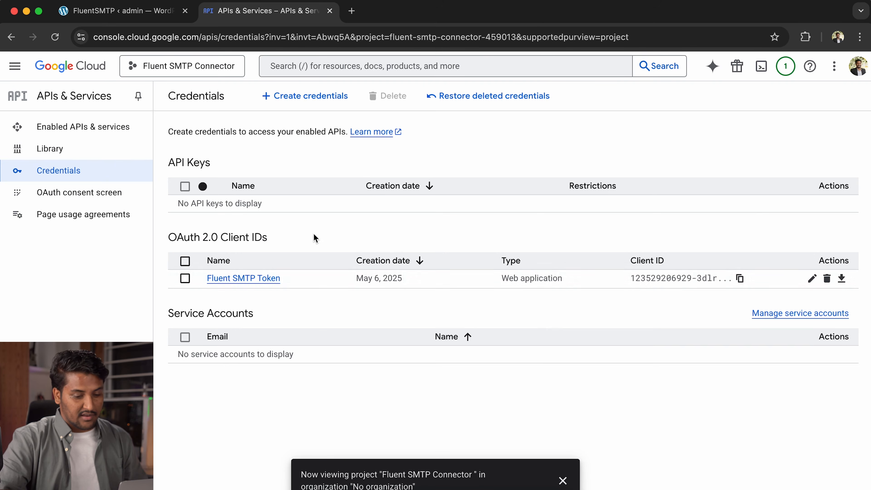
left_click(67, 201)
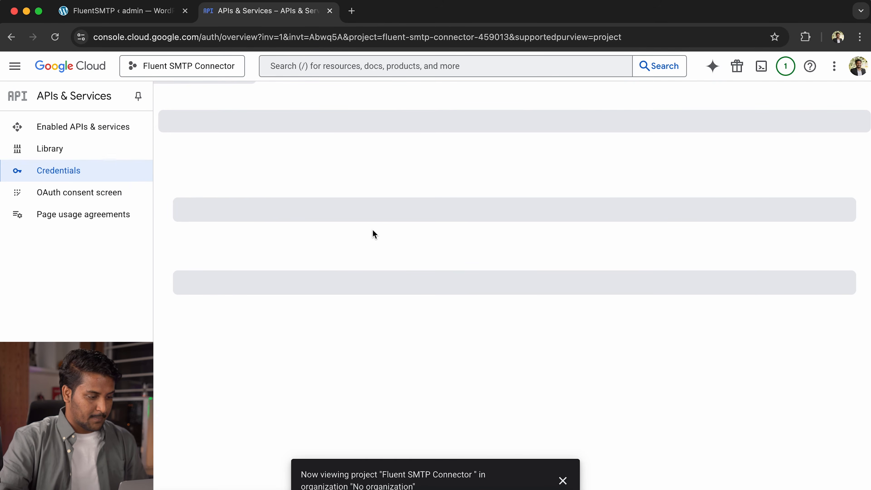
- Open Branding for the Fluent SMTP Connector app and scroll down to the App domain fields
scroll(424, 347, "down", 5)
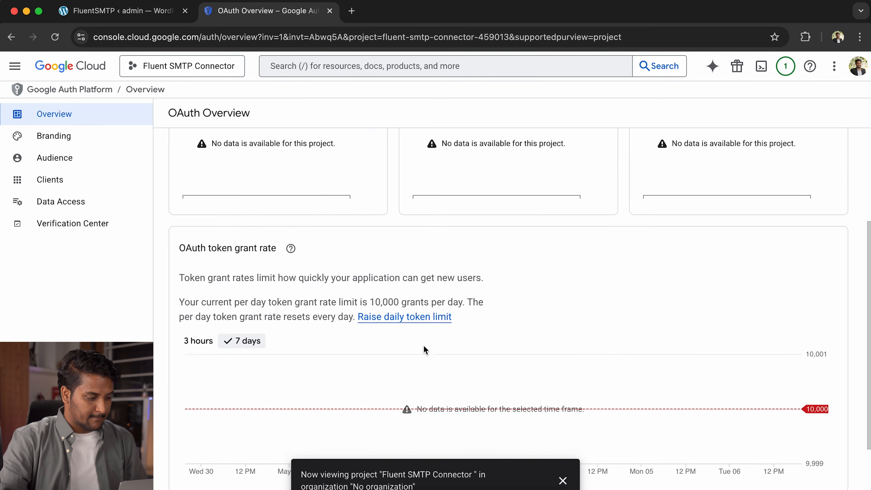
scroll(424, 348, "up", 5)
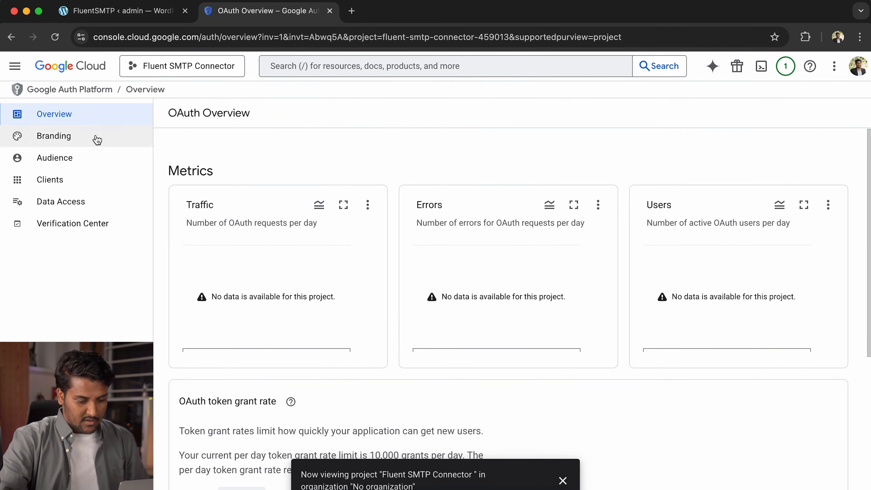
left_click(79, 136)
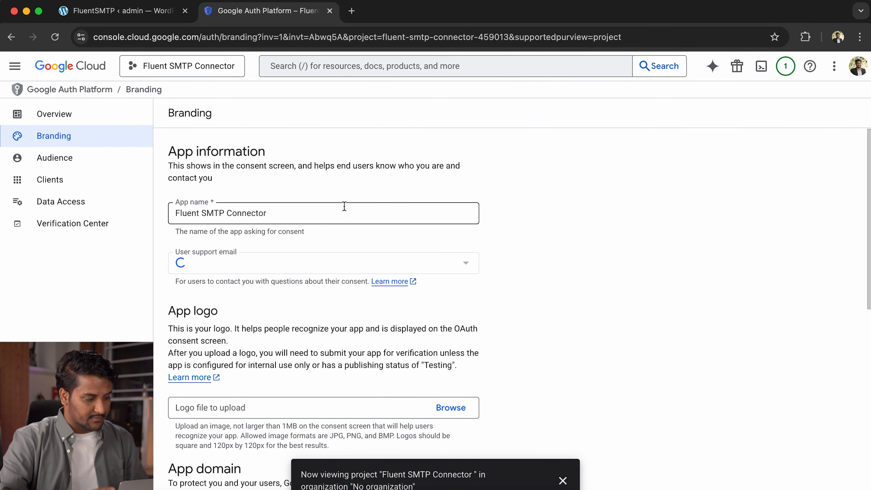
scroll(581, 256, "down", 2)
scroll(581, 256, "up", 2)
scroll(581, 255, "down", 1)
scroll(583, 260, "down", 2)
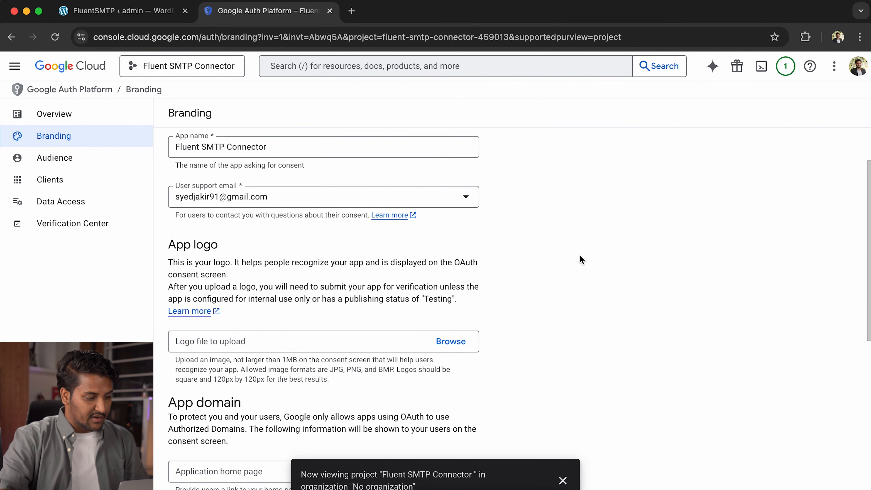
scroll(607, 292, "down", 6)
scroll(606, 289, "down", 1)
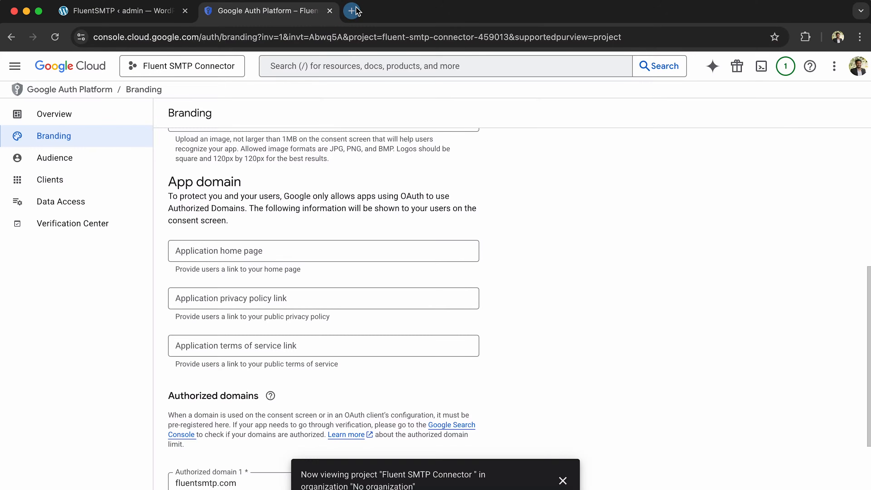
- Copy the wpmanageninja.com URL from a new tab and paste it as the Application home page
left_click(352, 11)
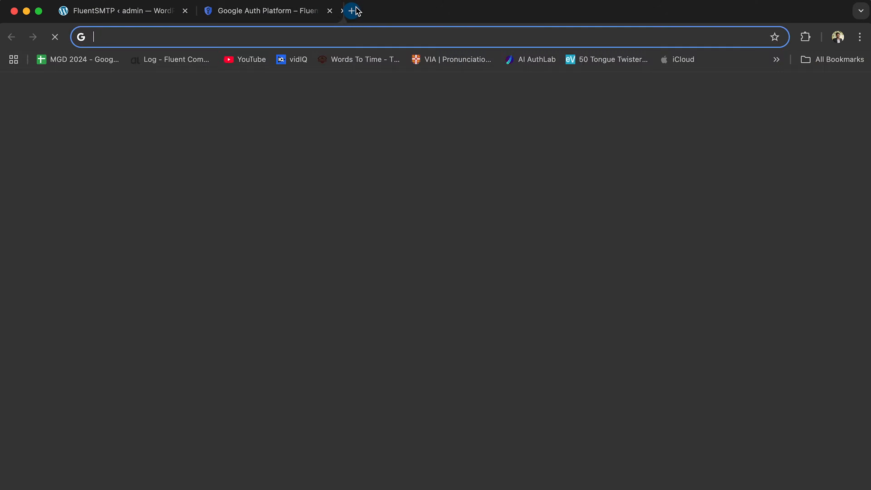
left_click(353, 40)
type("wpmanage")
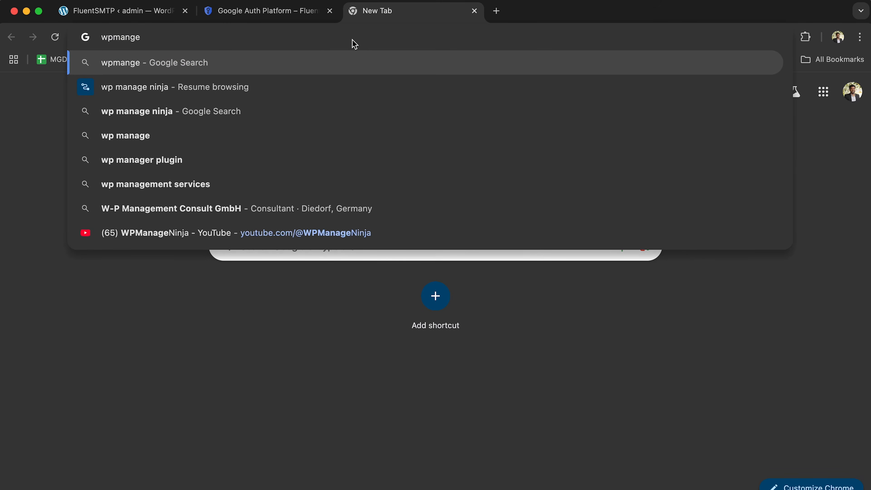
type("ninja.com")
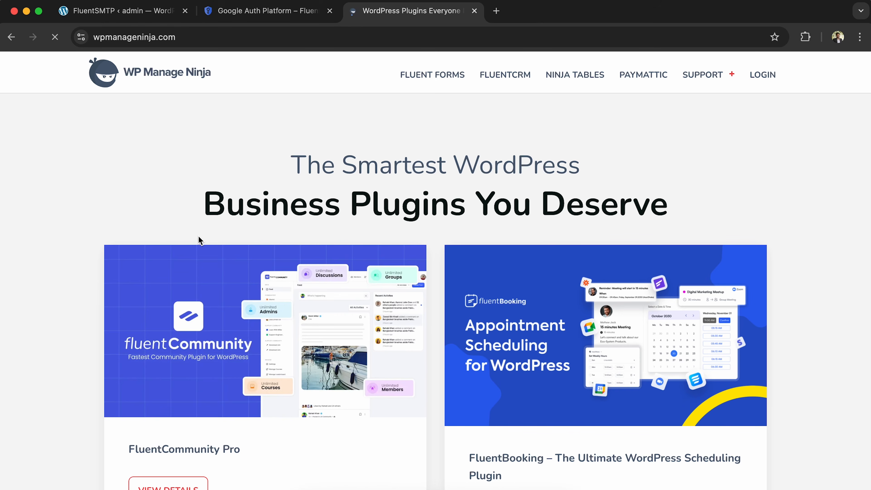
left_click(203, 39)
key("super+c")
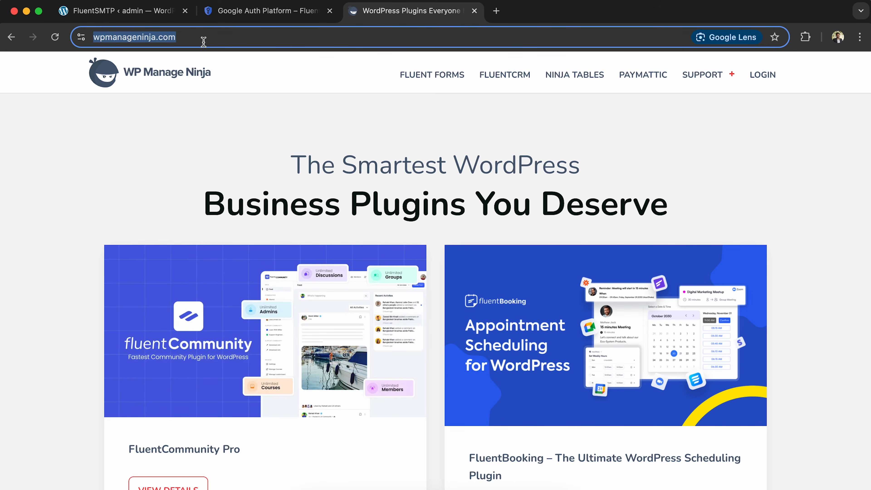
left_click(245, 14)
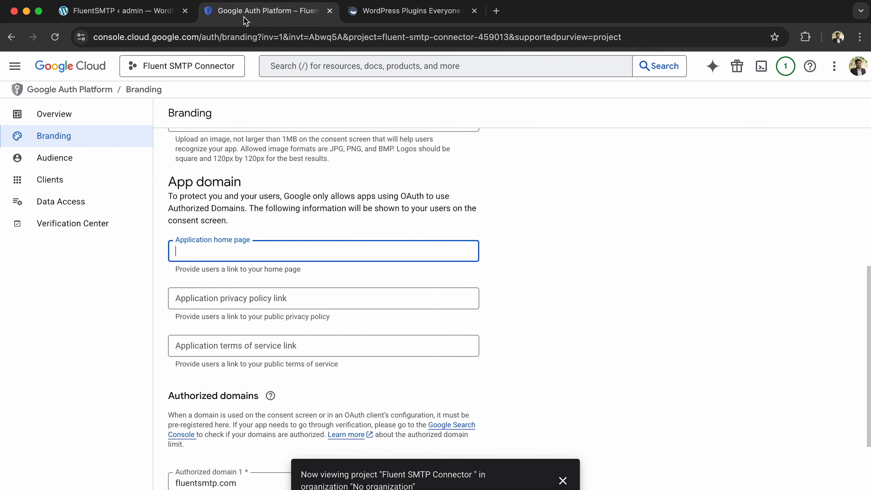
key("super+v")
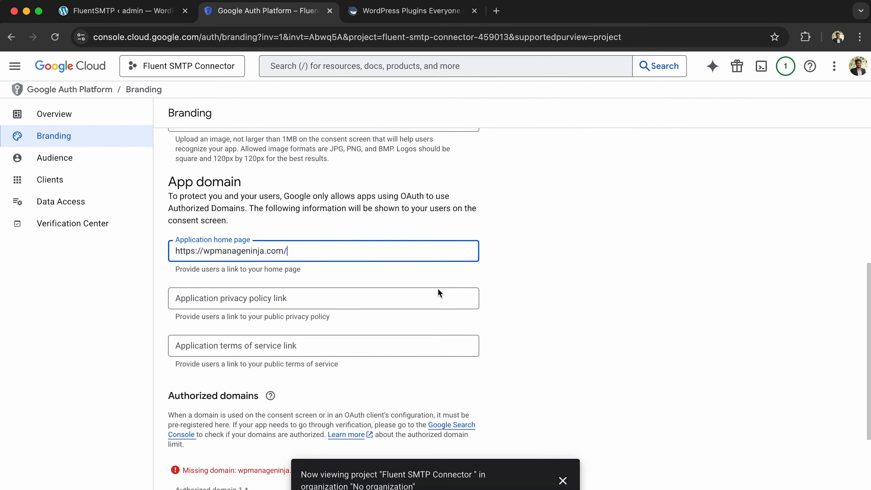
- Set the authorized domain to wpmanageninja.com, save the Branding changes, and go to Audience
left_click(528, 284)
scroll(528, 285, "down", 2)
scroll(379, 268, "down", 3)
type("wp")
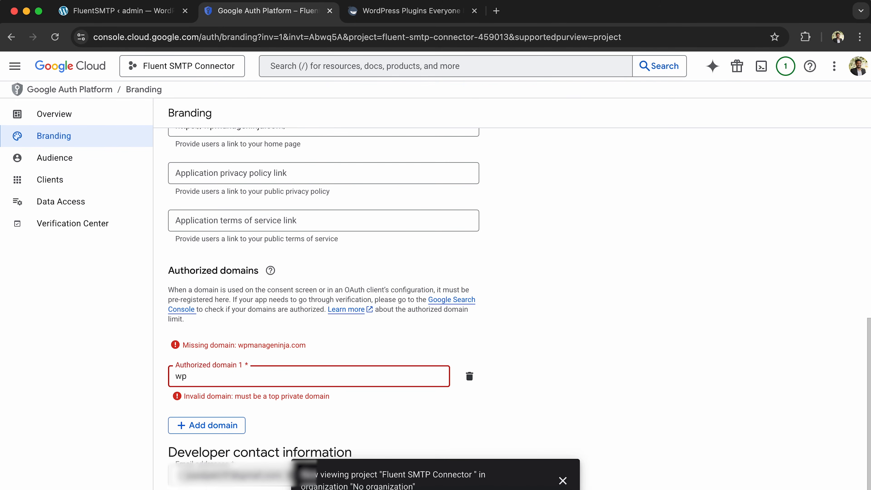
type("manageninja.com")
left_click(545, 346)
left_click(188, 483)
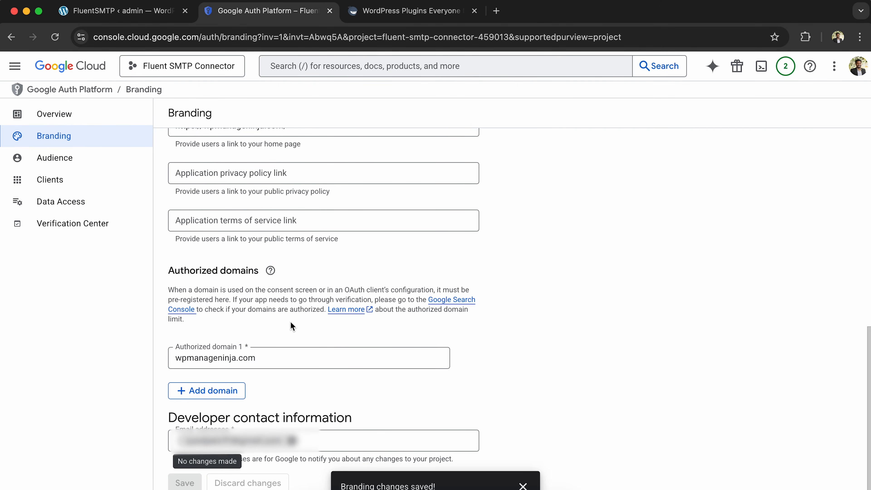
left_click(83, 163)
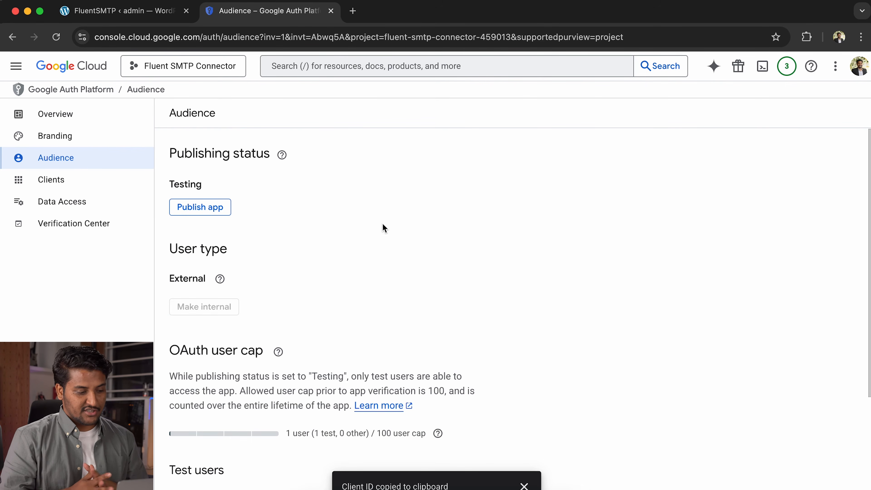
- Open the Fluent SMTP Token client's details from Clients and copy its Client ID
scroll(369, 206, "down", 2)
scroll(367, 206, "down", 4)
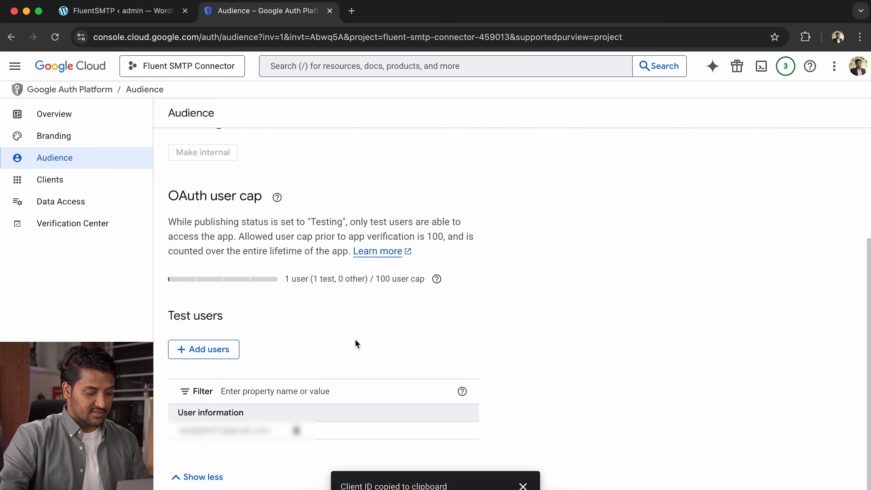
scroll(356, 344, "up", 6)
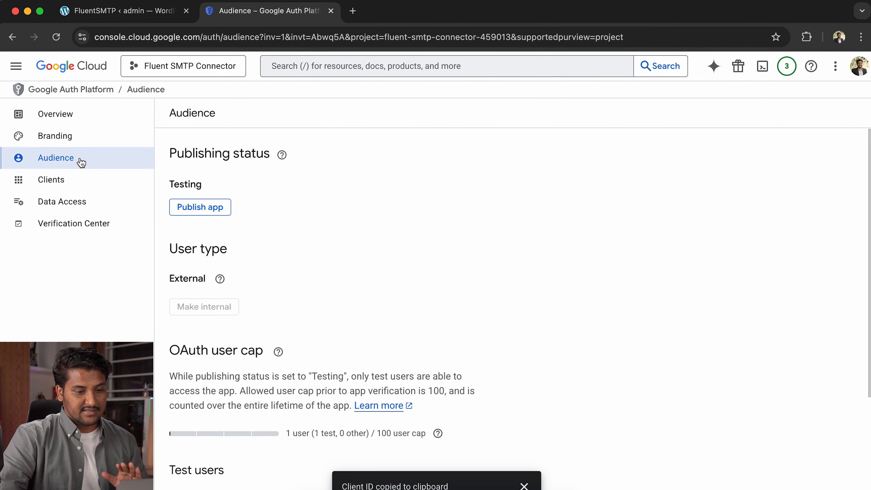
left_click(71, 137)
left_click(91, 203)
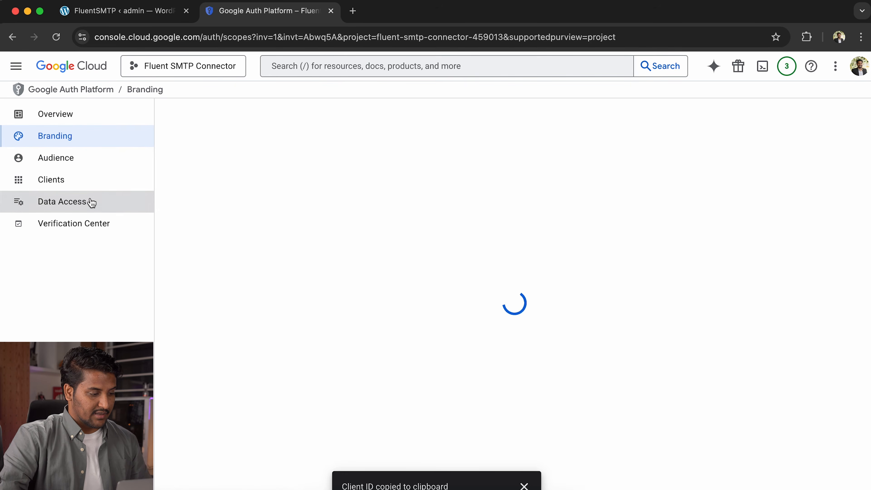
left_click(107, 174)
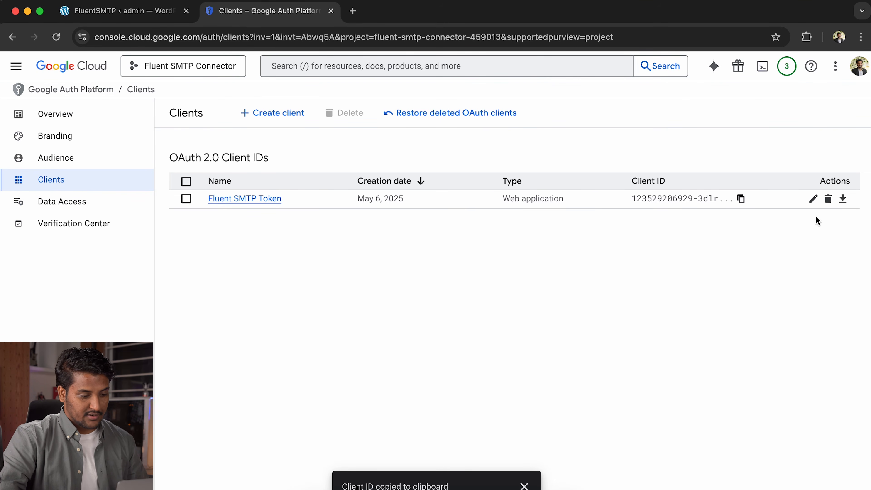
left_click(814, 199)
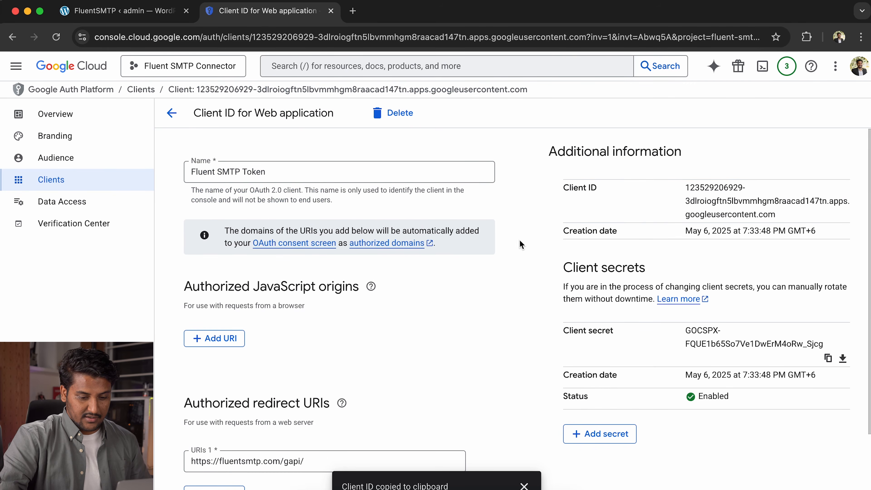
left_click_drag(686, 186, 782, 213)
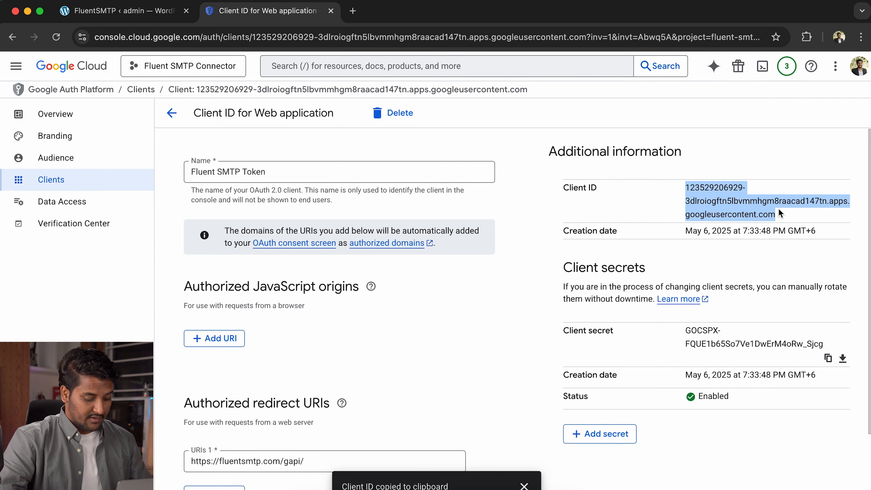
left_click(172, 17)
- Paste the Google Client ID and Client secret into FluentSMTP's Application Client ID and Secret fields
left_click(326, 310)
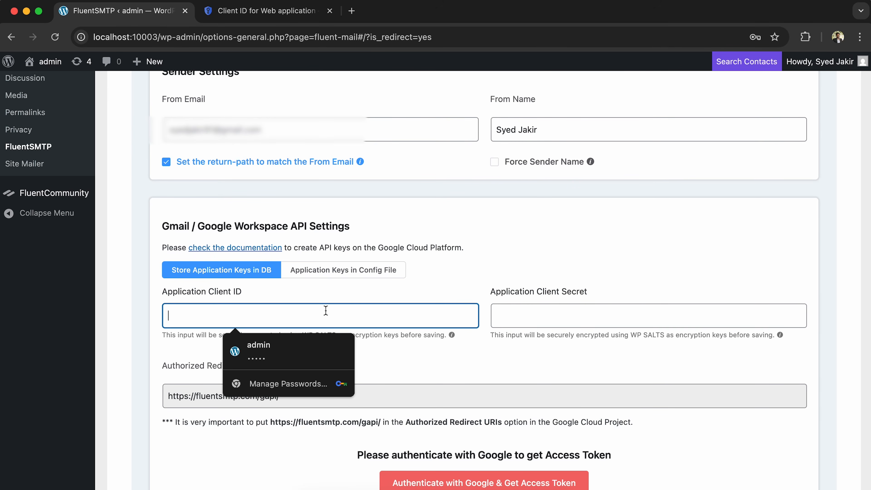
key("super+v")
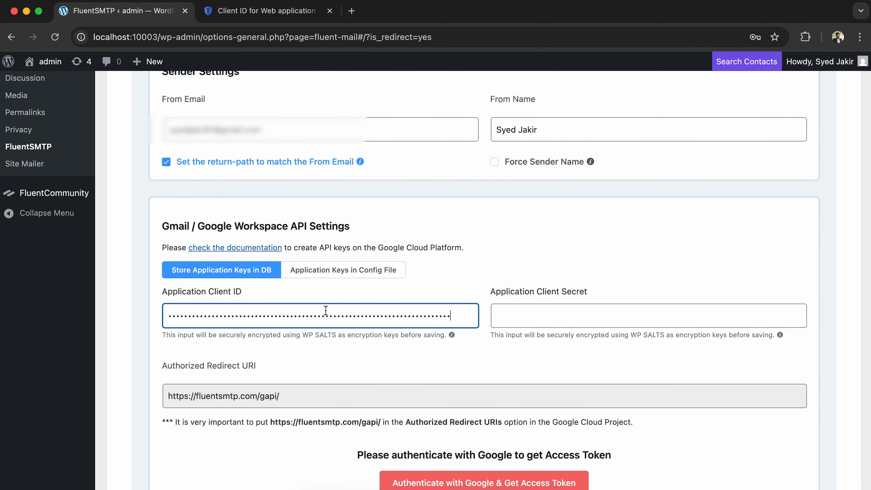
left_click(545, 317)
left_click(241, 16)
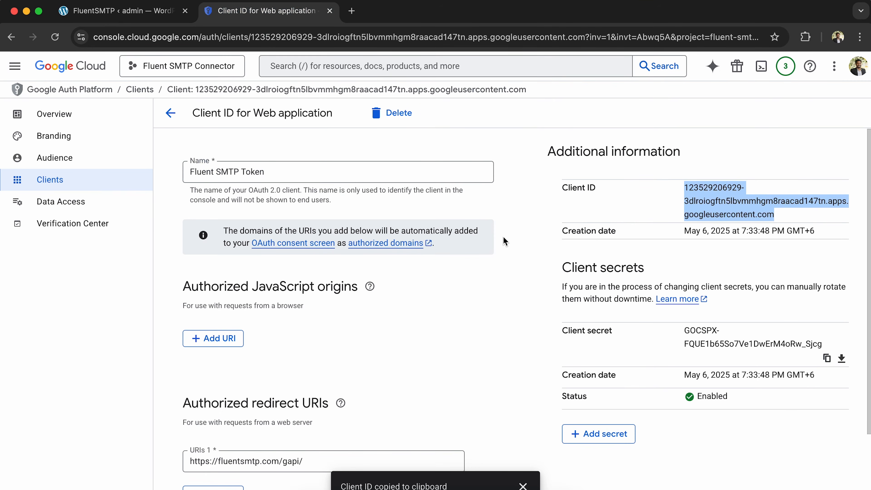
left_click_drag(687, 332, 828, 343)
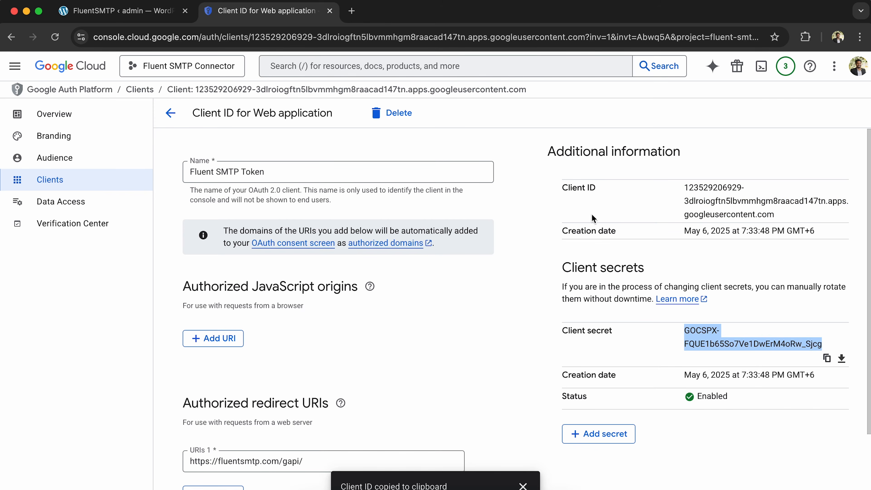
left_click(122, 11)
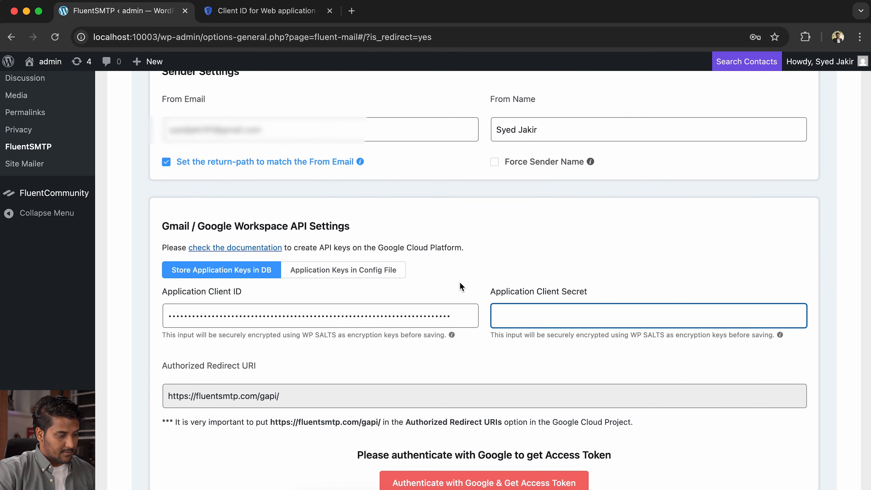
left_click(583, 365)
scroll(582, 365, "down", 2)
scroll(582, 366, "up", 5)
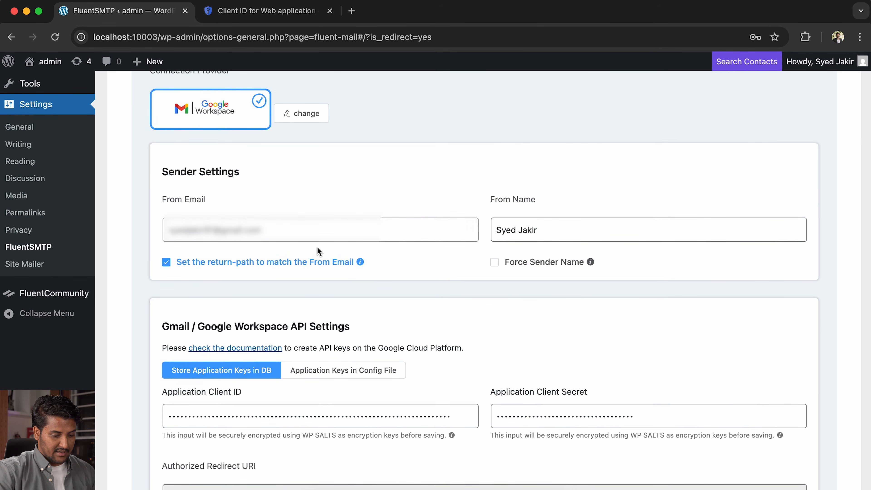
scroll(510, 361, "down", 7)
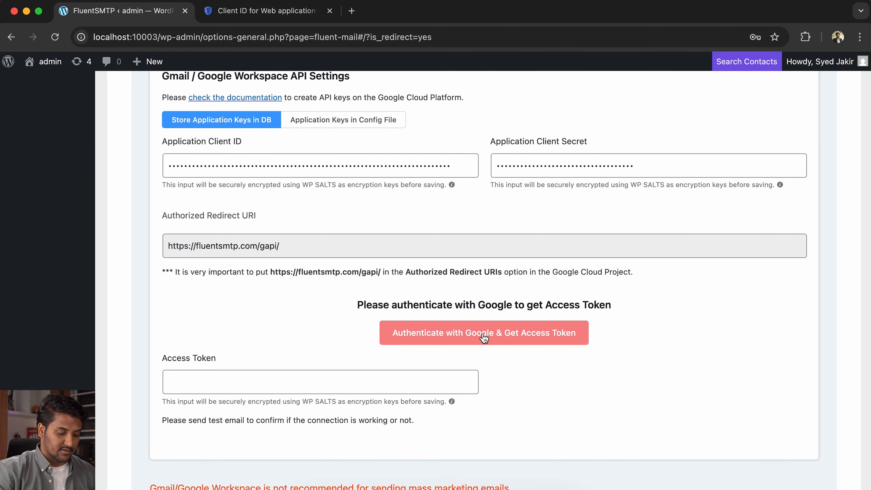
- Authenticate with Google, grant fluentsmtp.com access to the Gmail account, and copy the authorization code
left_click(483, 344)
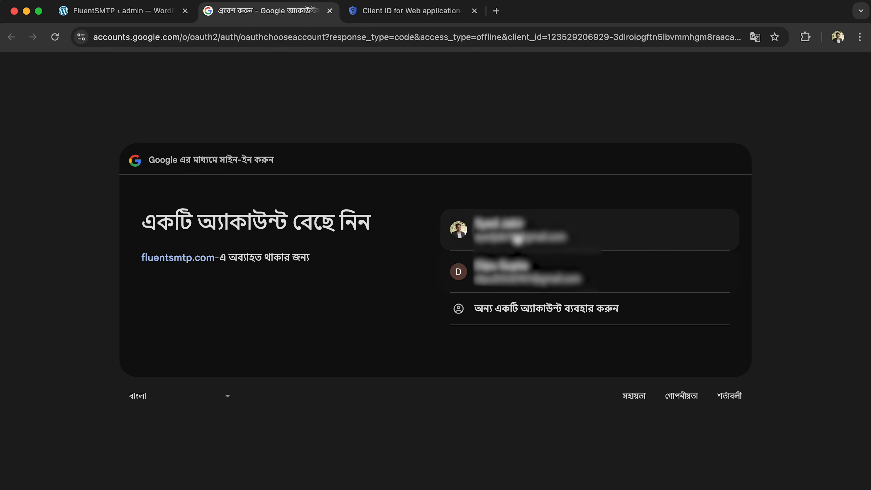
left_click(518, 237)
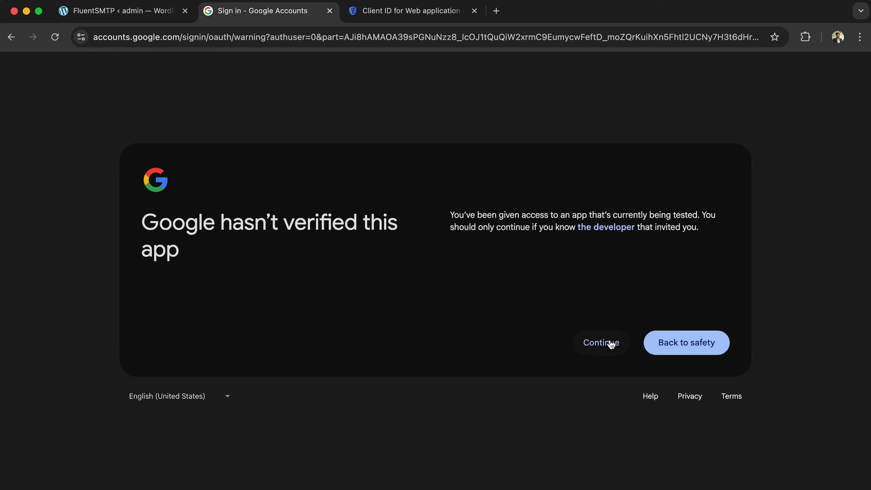
left_click(612, 345)
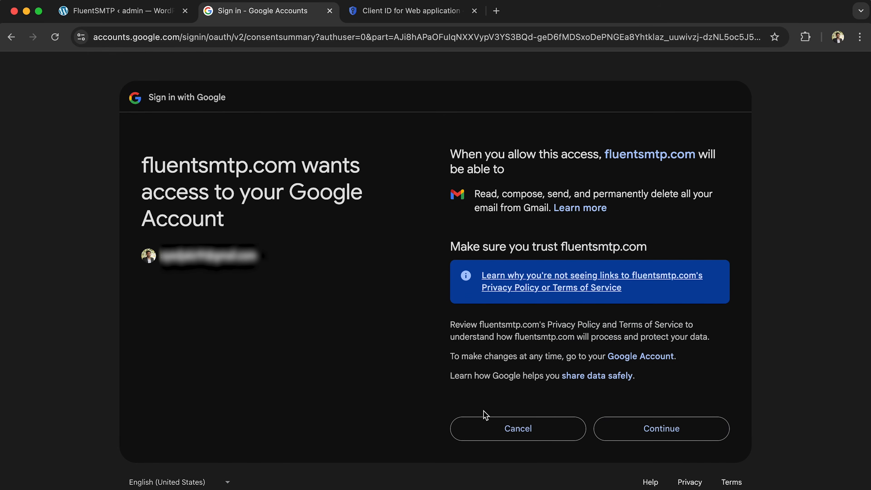
left_click(662, 430)
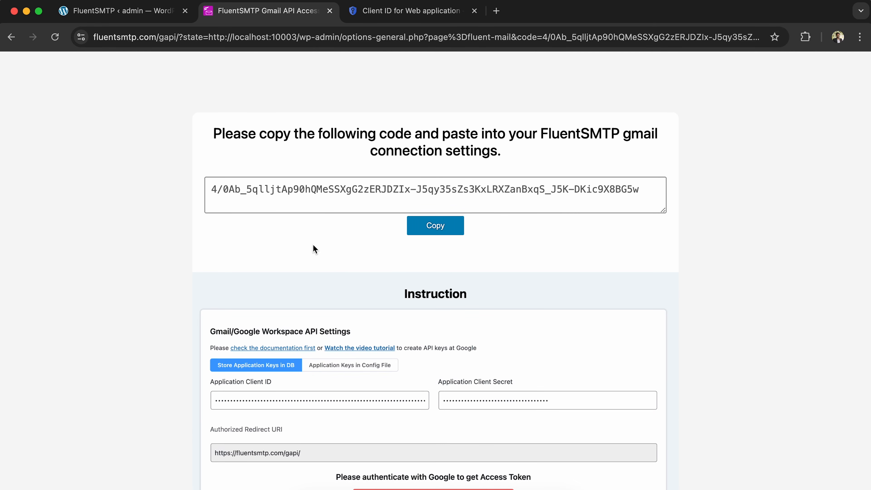
left_click(424, 229)
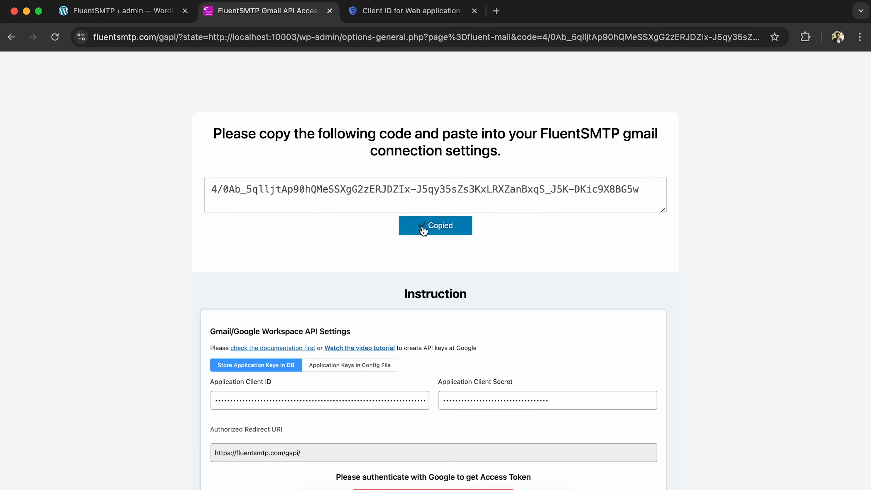
left_click(121, 14)
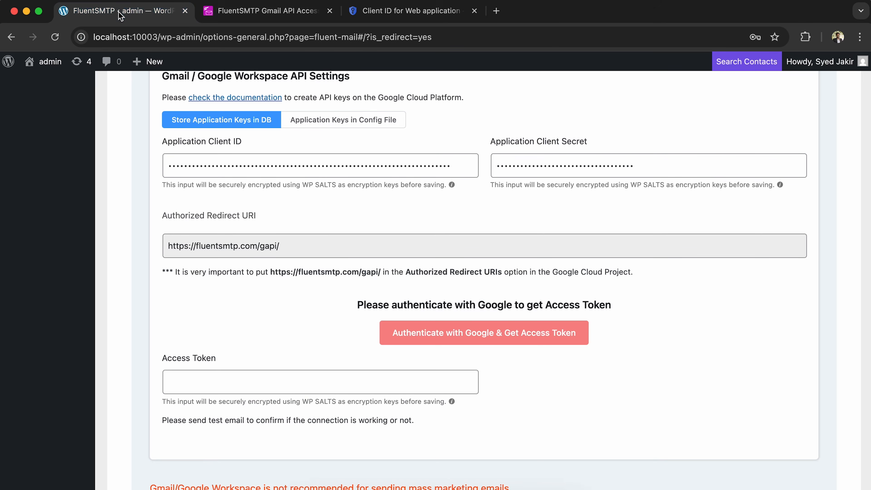
- Paste the authorization code as the Access Token and save the Gmail connection settings
left_click(297, 371)
key("super+v")
left_click(570, 403)
scroll(570, 403, "down", 3)
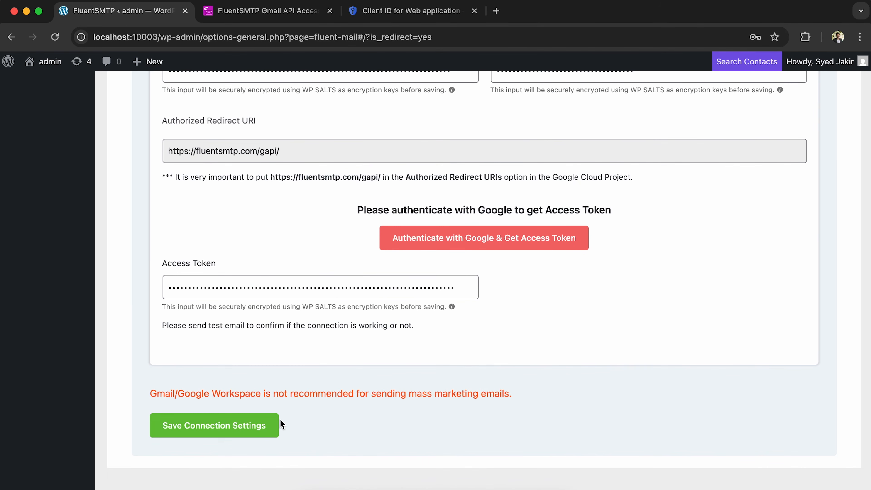
left_click(216, 435)
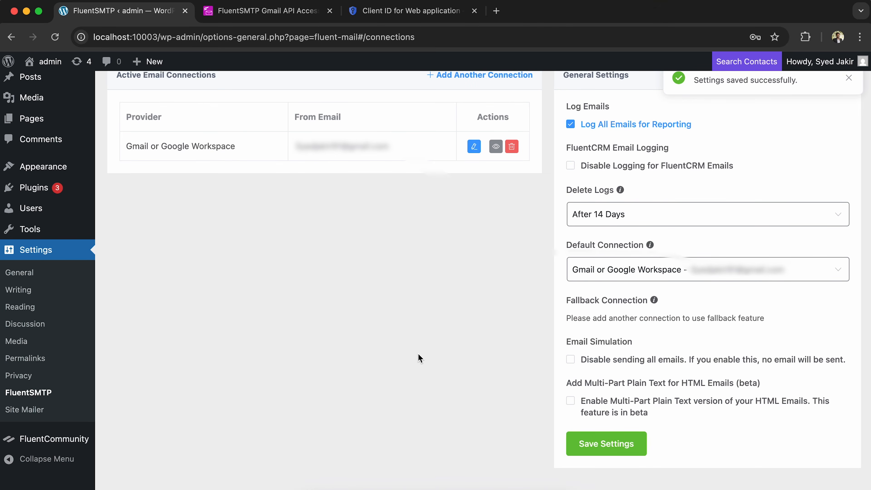
scroll(418, 354, "up", 2)
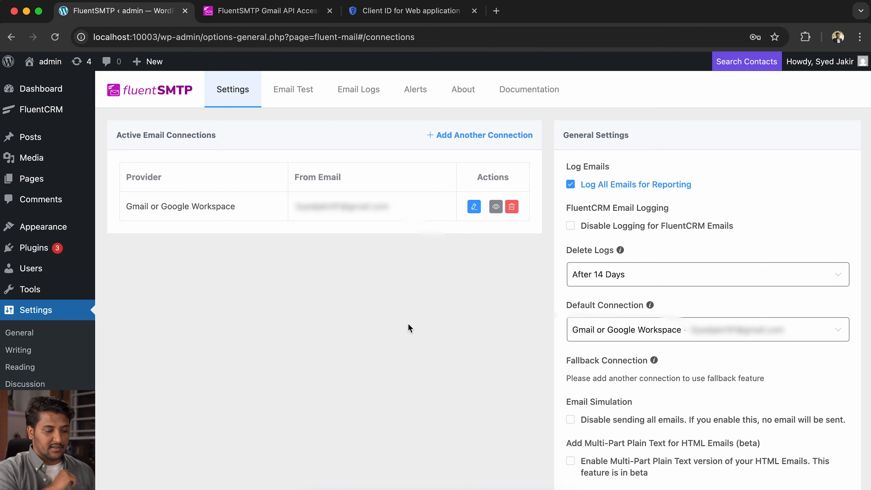
- Send a test email from the chosen sender address to the recipient's Gmail address
left_click(302, 90)
left_click(341, 185)
left_click(336, 208)
left_click(338, 230)
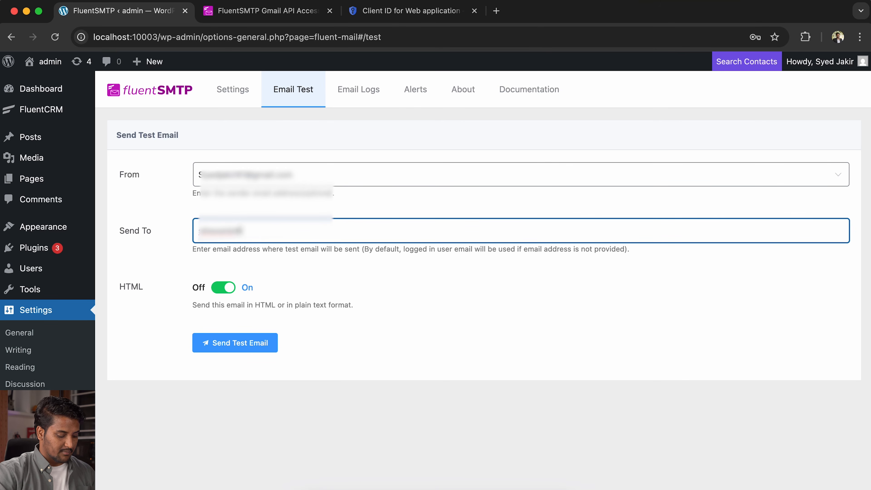
left_click(258, 343)
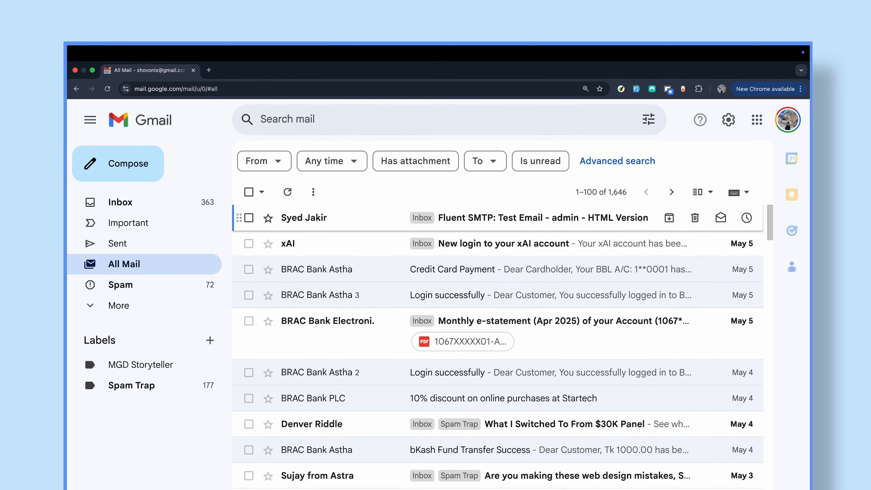
- Open the 'Fluent SMTP: Test Email - admin - HTML Version' message and scroll through its contents
left_click(543, 218)
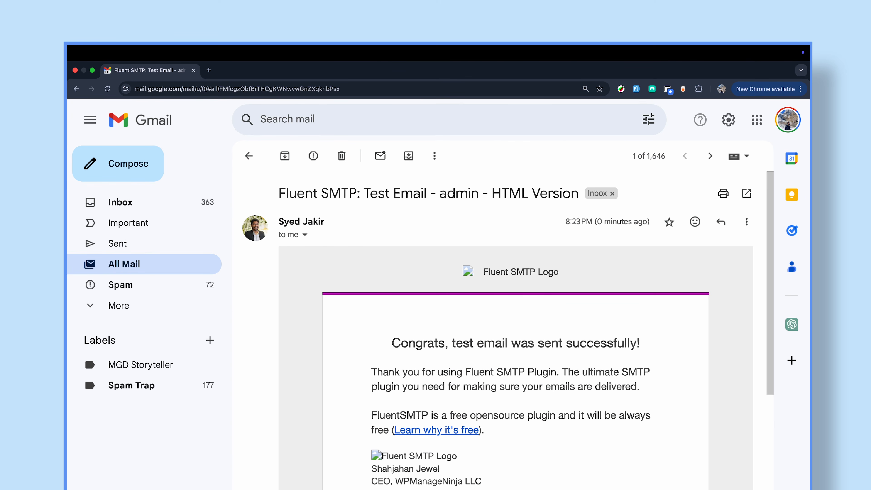
scroll(508, 329, "down", 3)
scroll(508, 329, "down", 1)
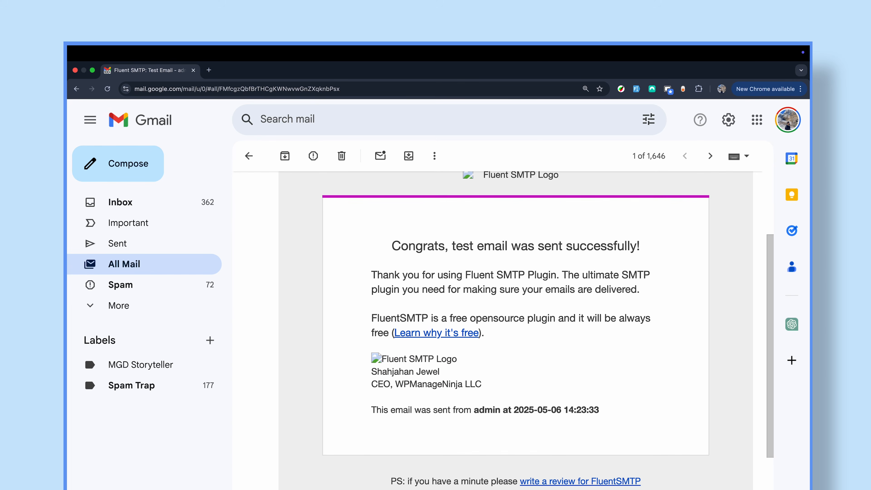